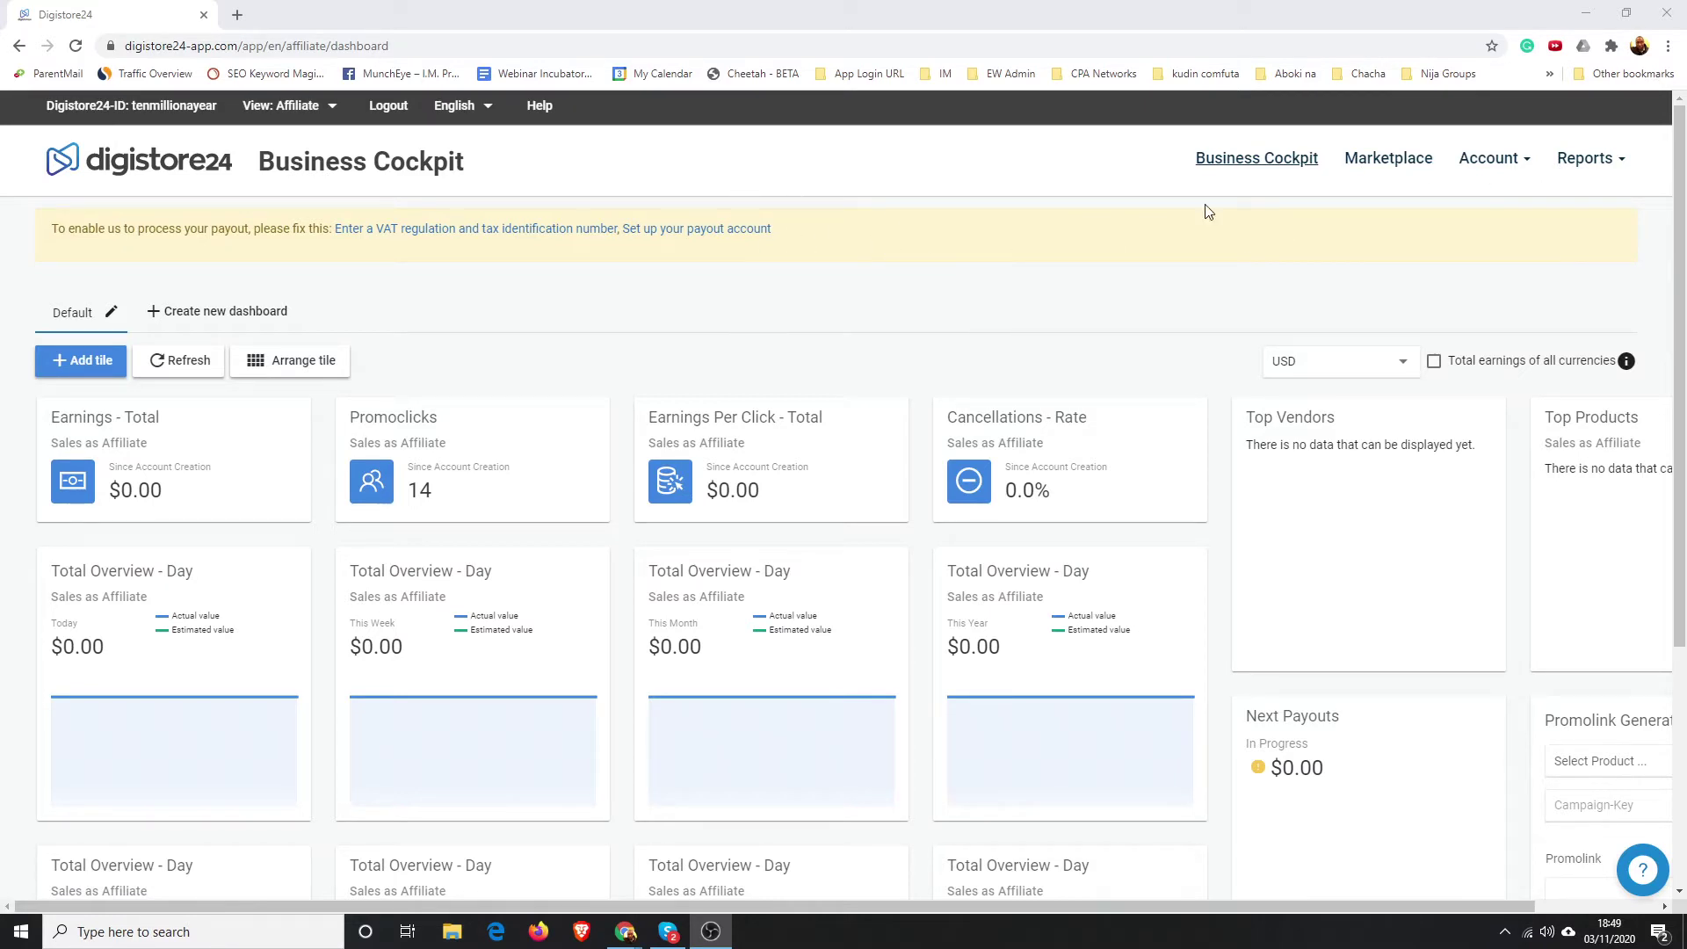
# Step: Rearrange the Earnings Per Click, Cancellations - Rate and This Month overview tiles on the dashboard
pyautogui.click(1290, 160)
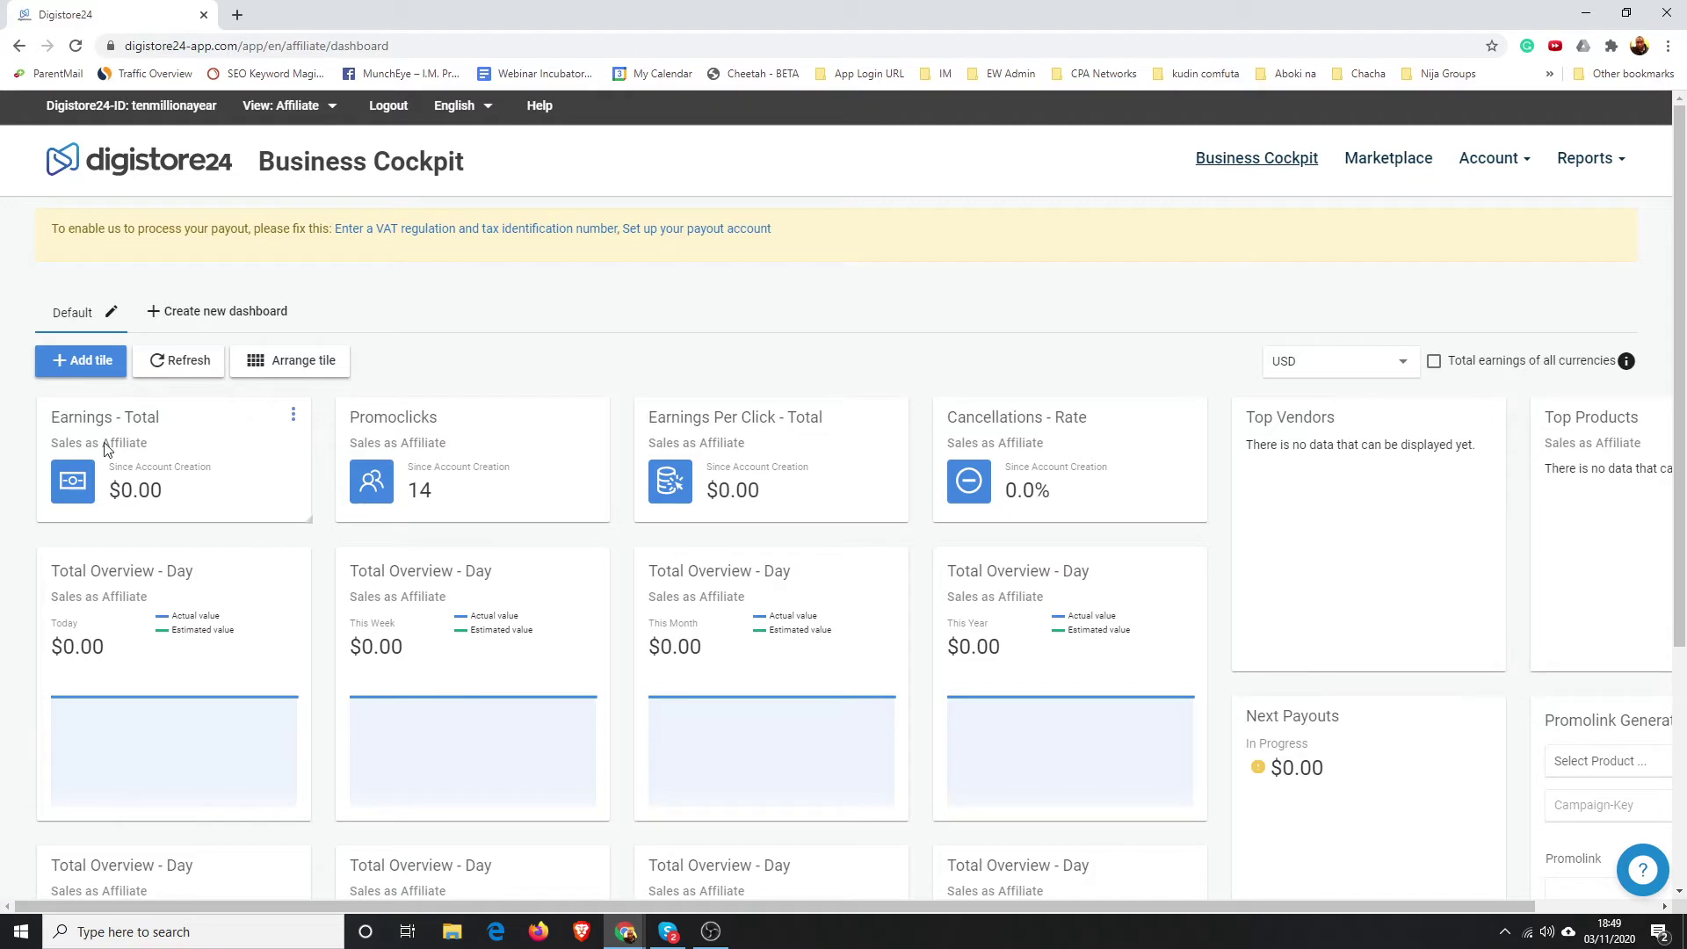
pyautogui.scroll(-3, 1384, 580)
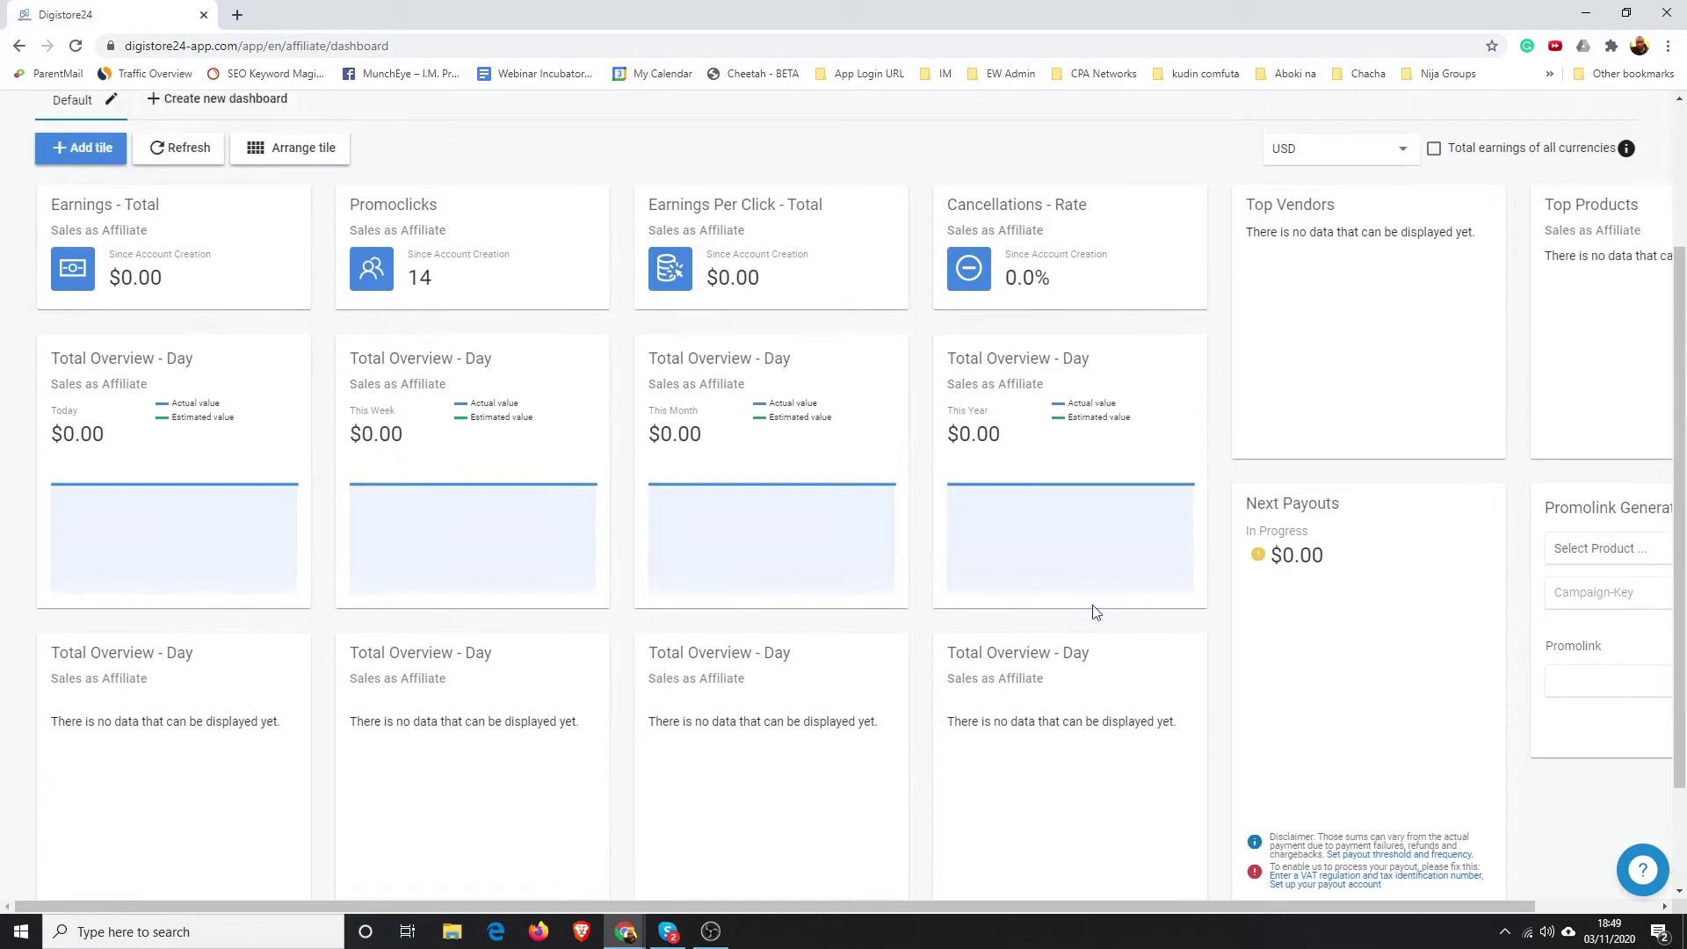
pyautogui.scroll(3, 1096, 613)
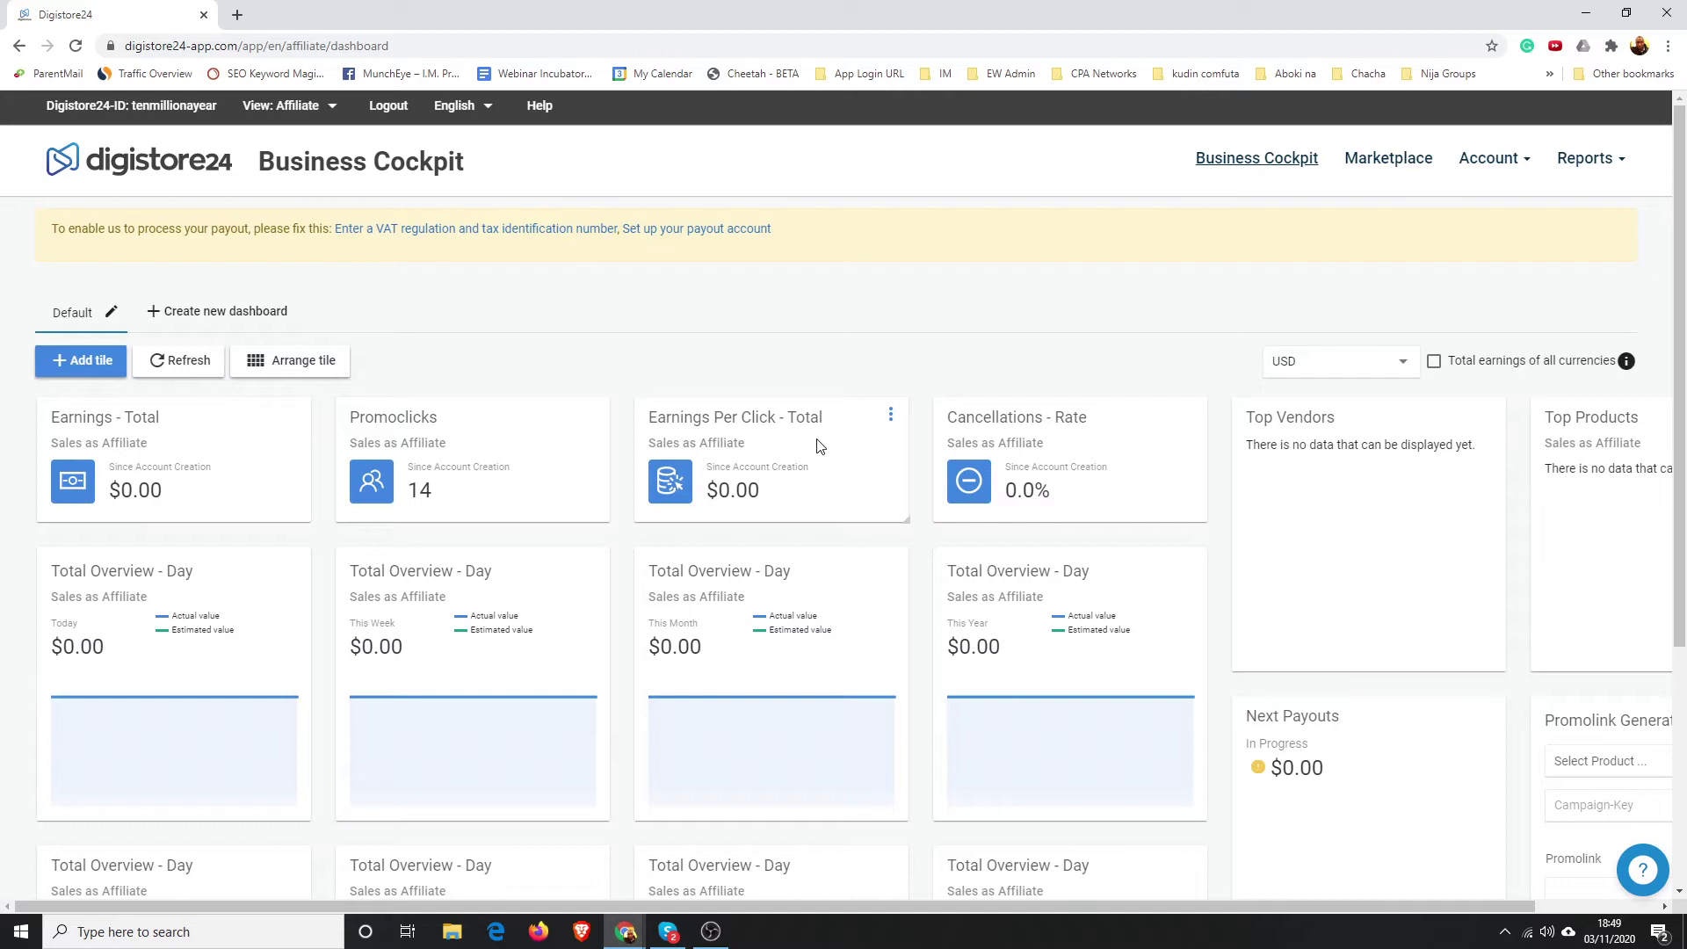
pyautogui.moveTo(817, 445); pyautogui.dragTo(1007, 420)
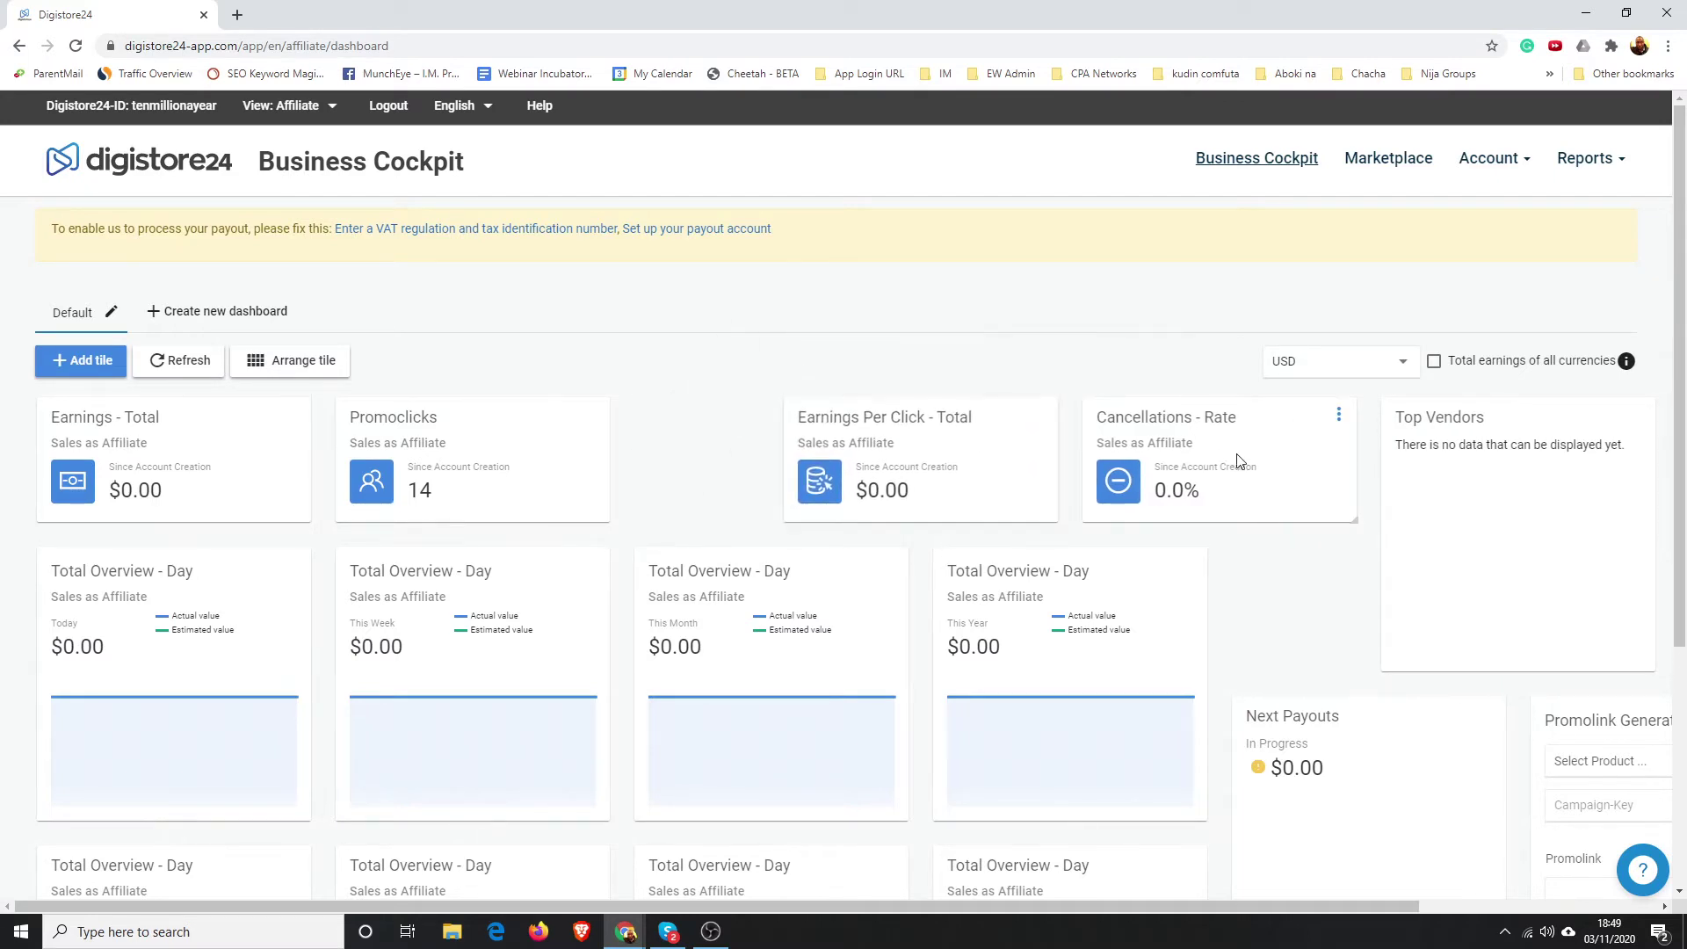
pyautogui.moveTo(1274, 459); pyautogui.dragTo(843, 704)
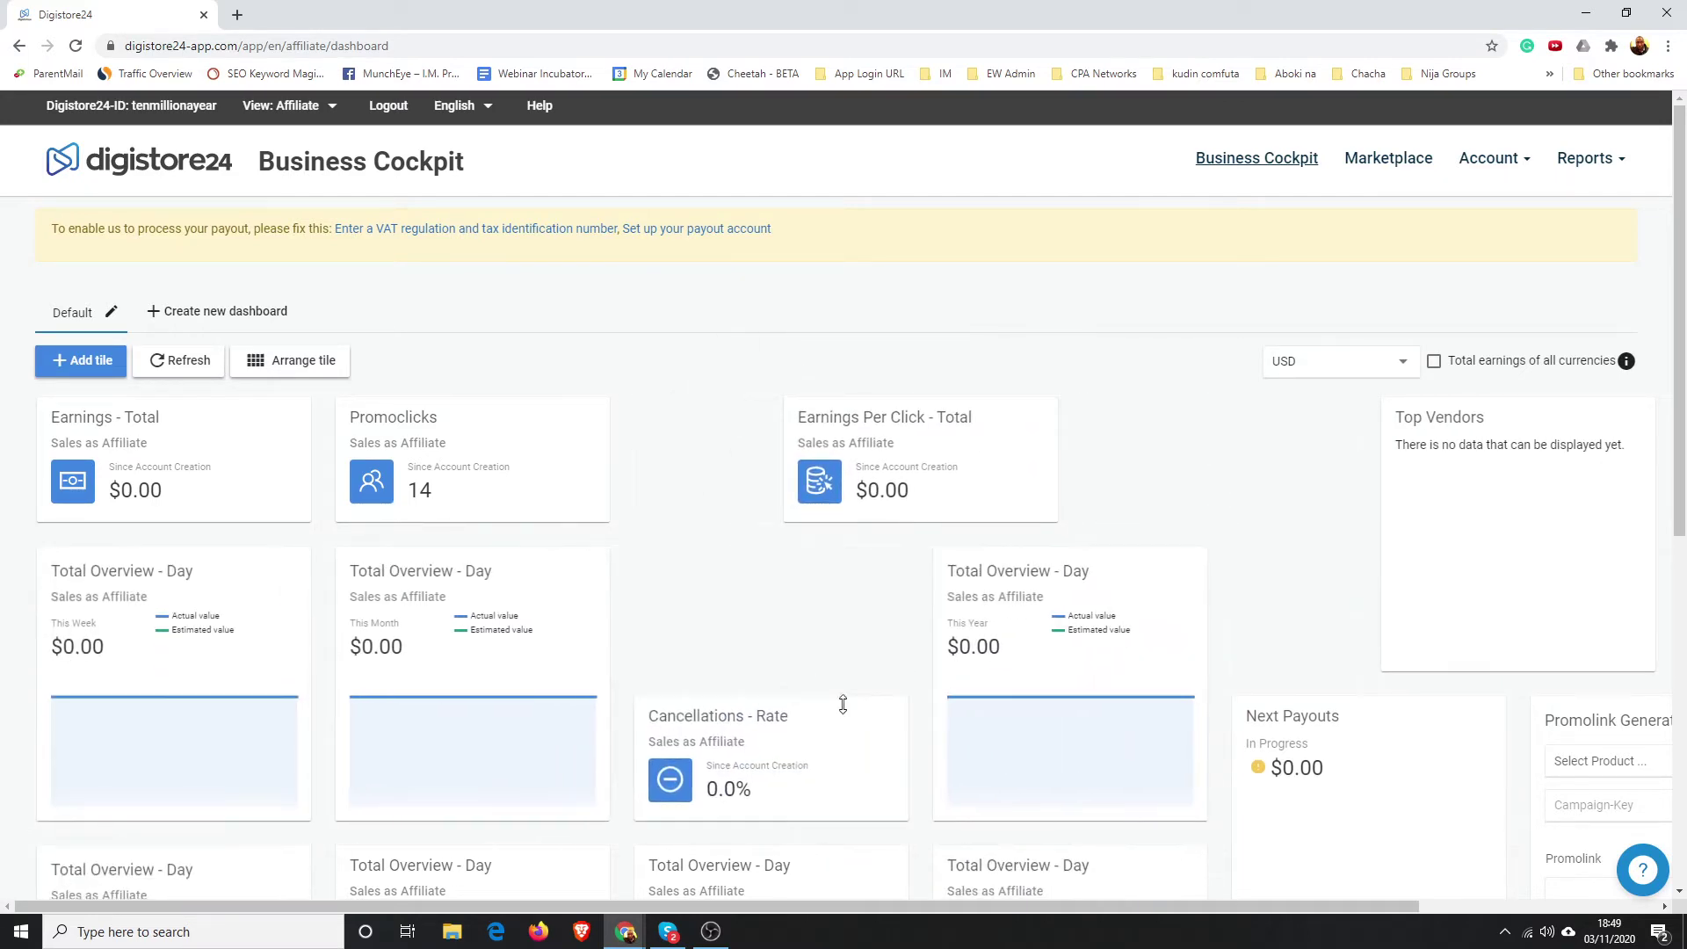
pyautogui.moveTo(505, 589); pyautogui.dragTo(927, 630)
# Step: Check the cancellations rate explanation, then delete the Cancellations - Rate tile
pyautogui.rightClick(890, 567)
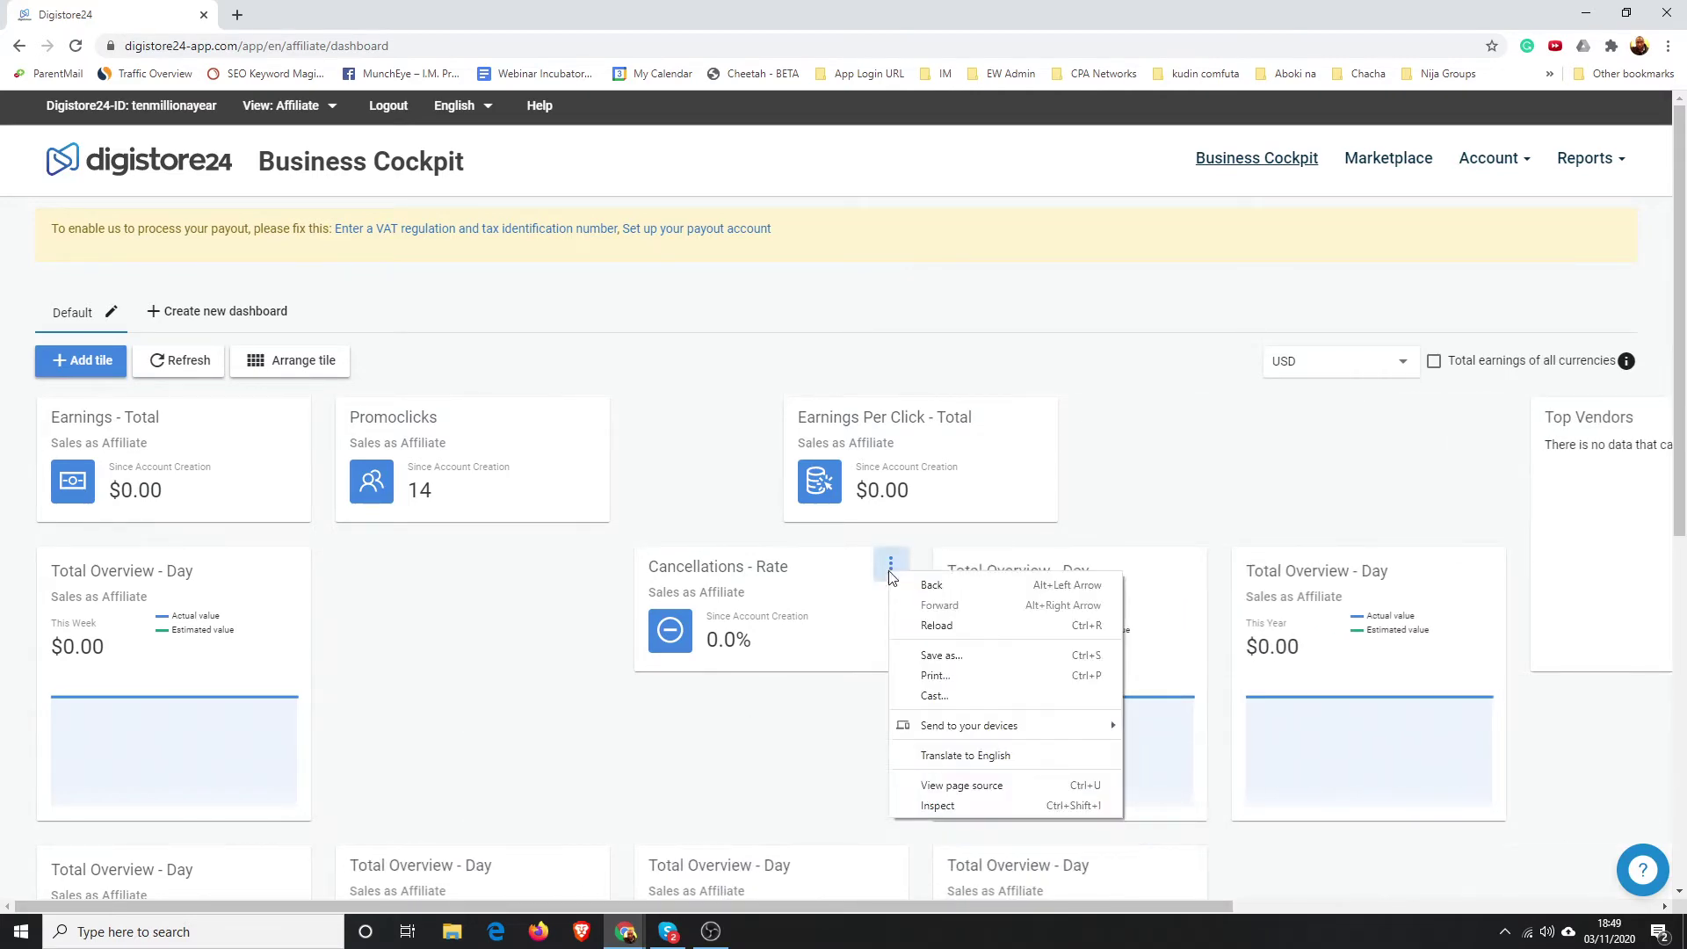
pyautogui.rightClick(840, 580)
pyautogui.click(794, 577)
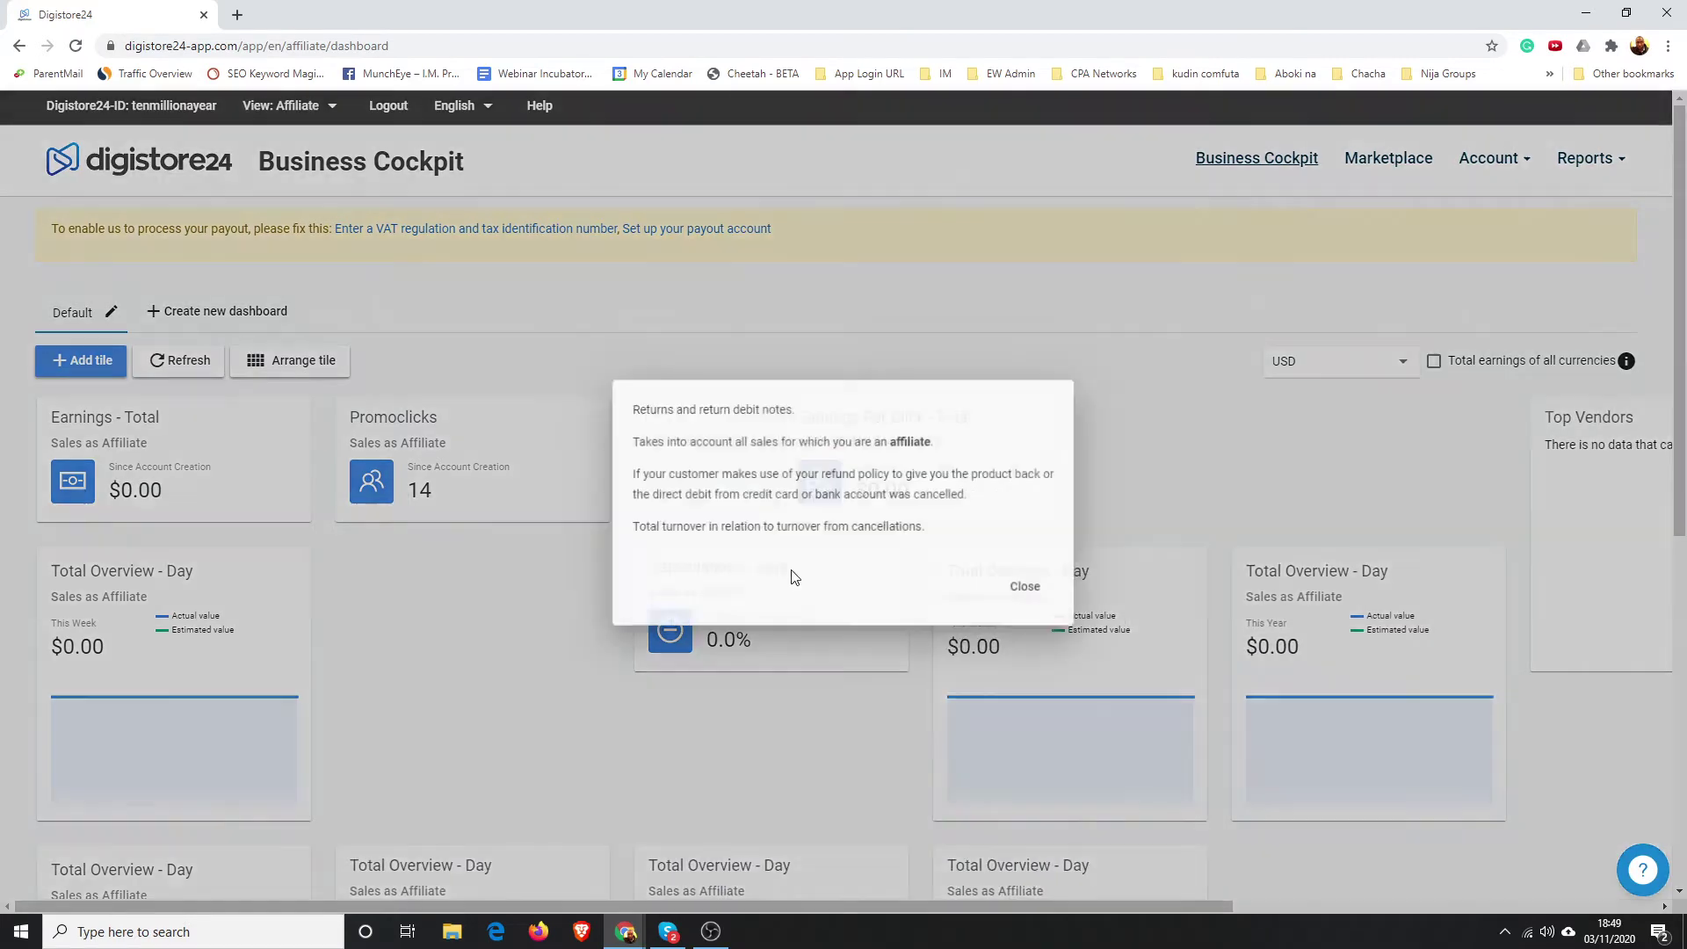
pyautogui.click(1026, 587)
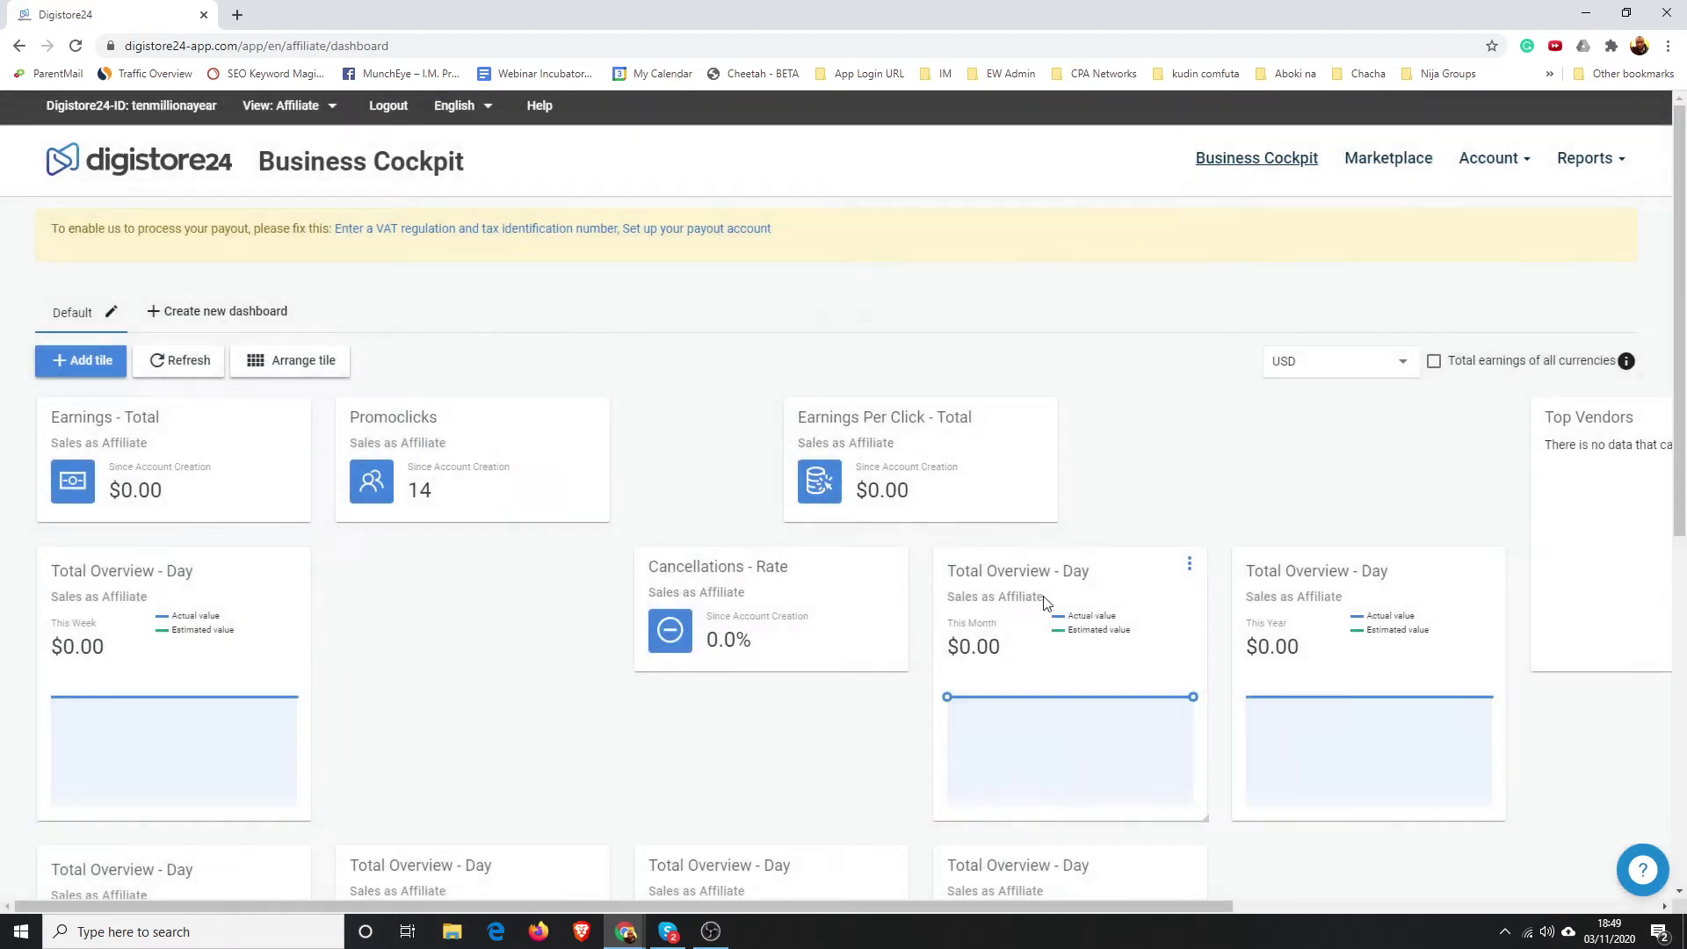
pyautogui.click(891, 567)
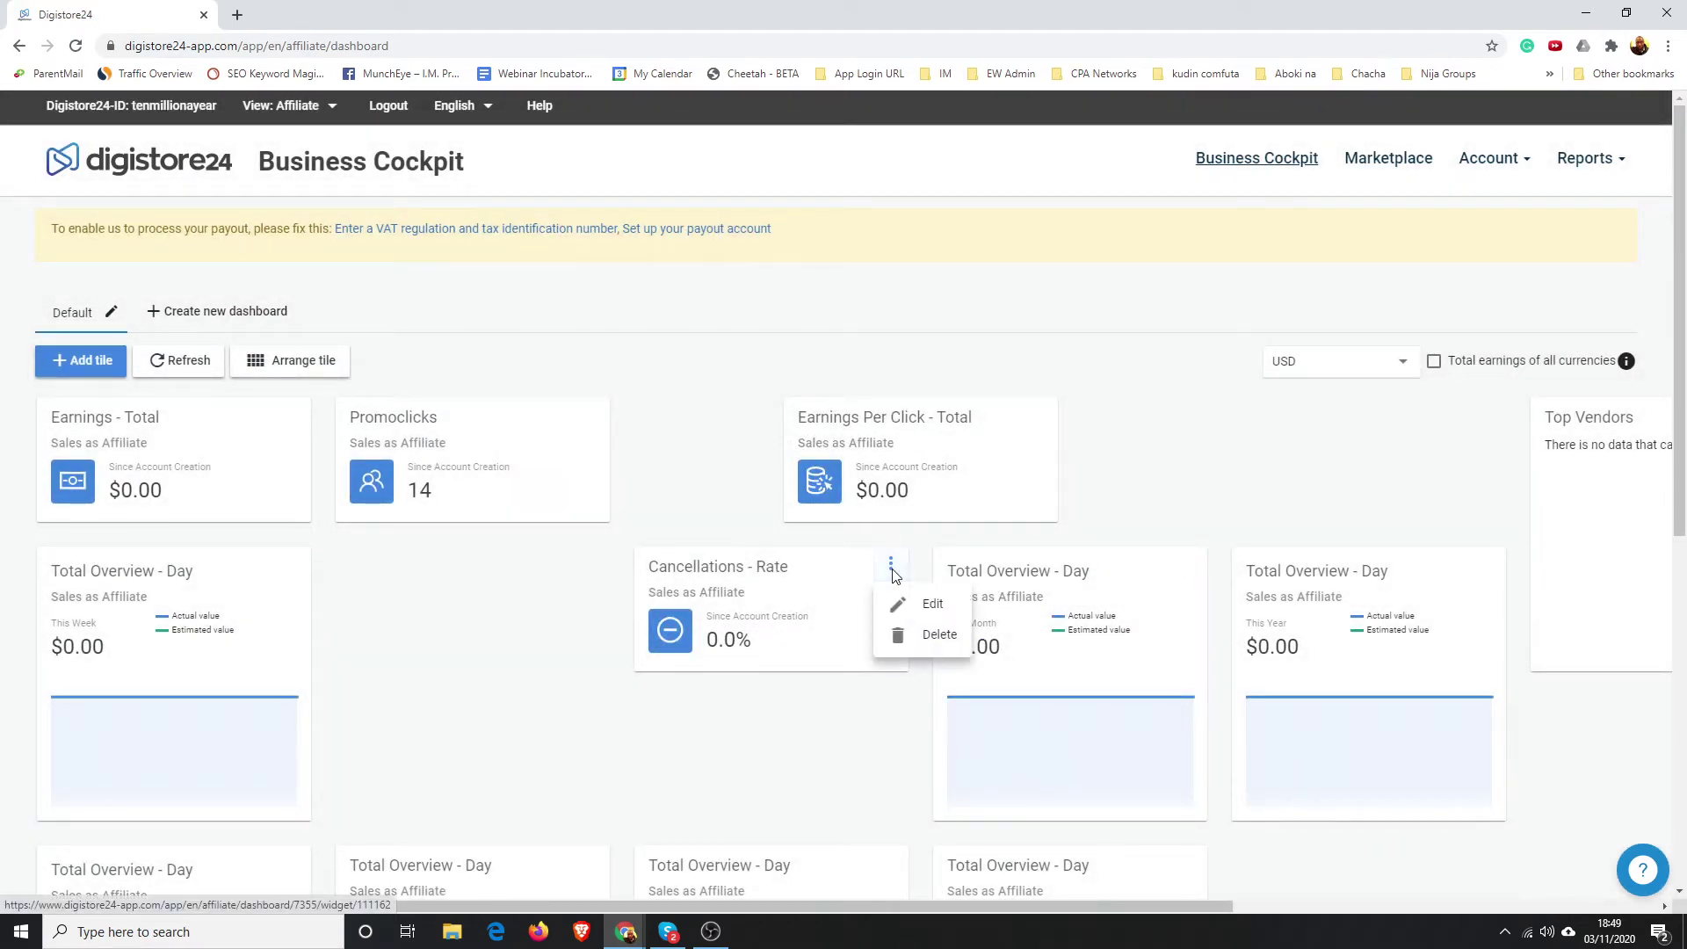
pyautogui.click(933, 640)
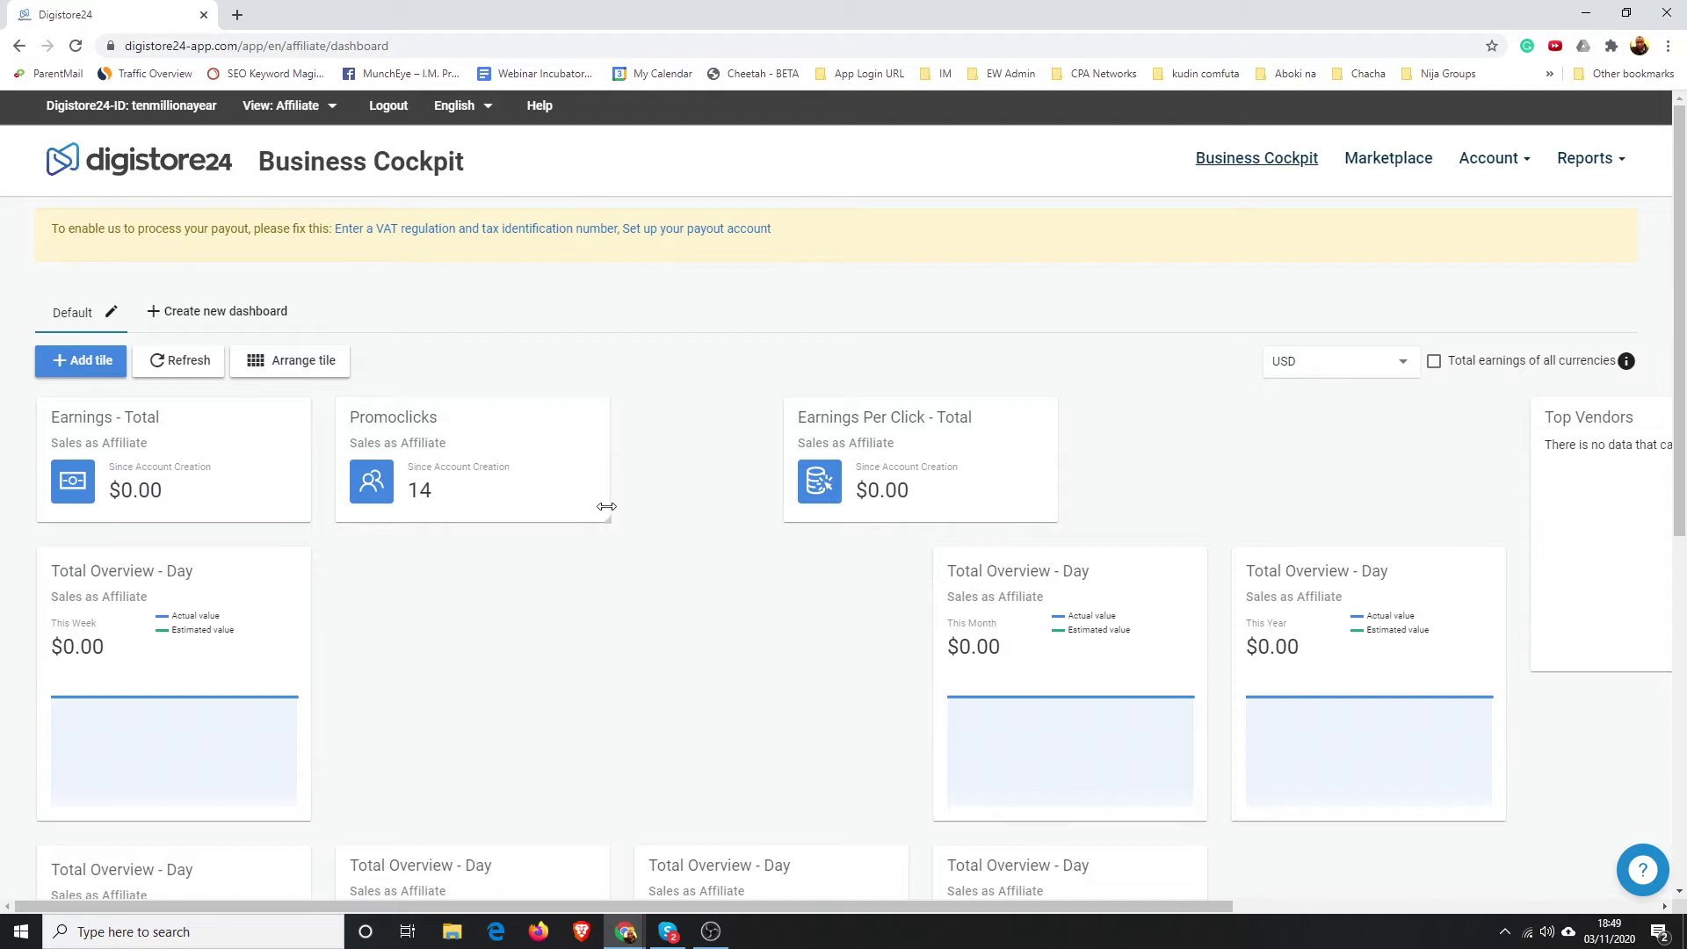
# Step: Open the Promoclicks tile's edit settings and leave without saving changes
pyautogui.click(592, 415)
pyautogui.click(632, 451)
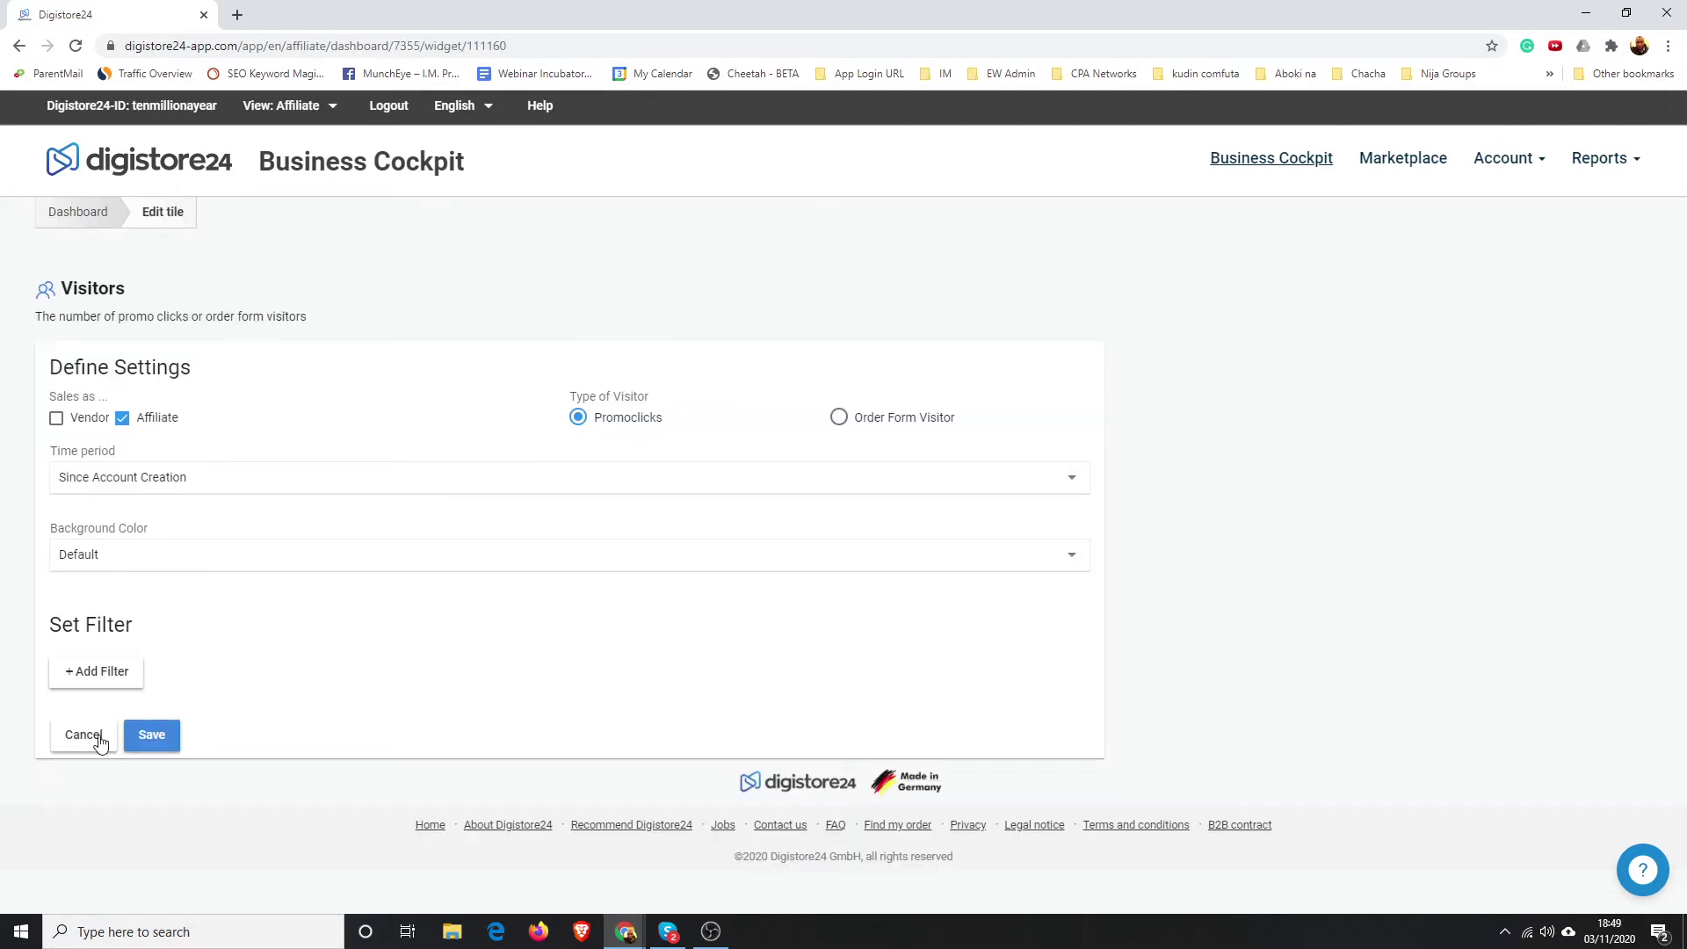
pyautogui.click(68, 738)
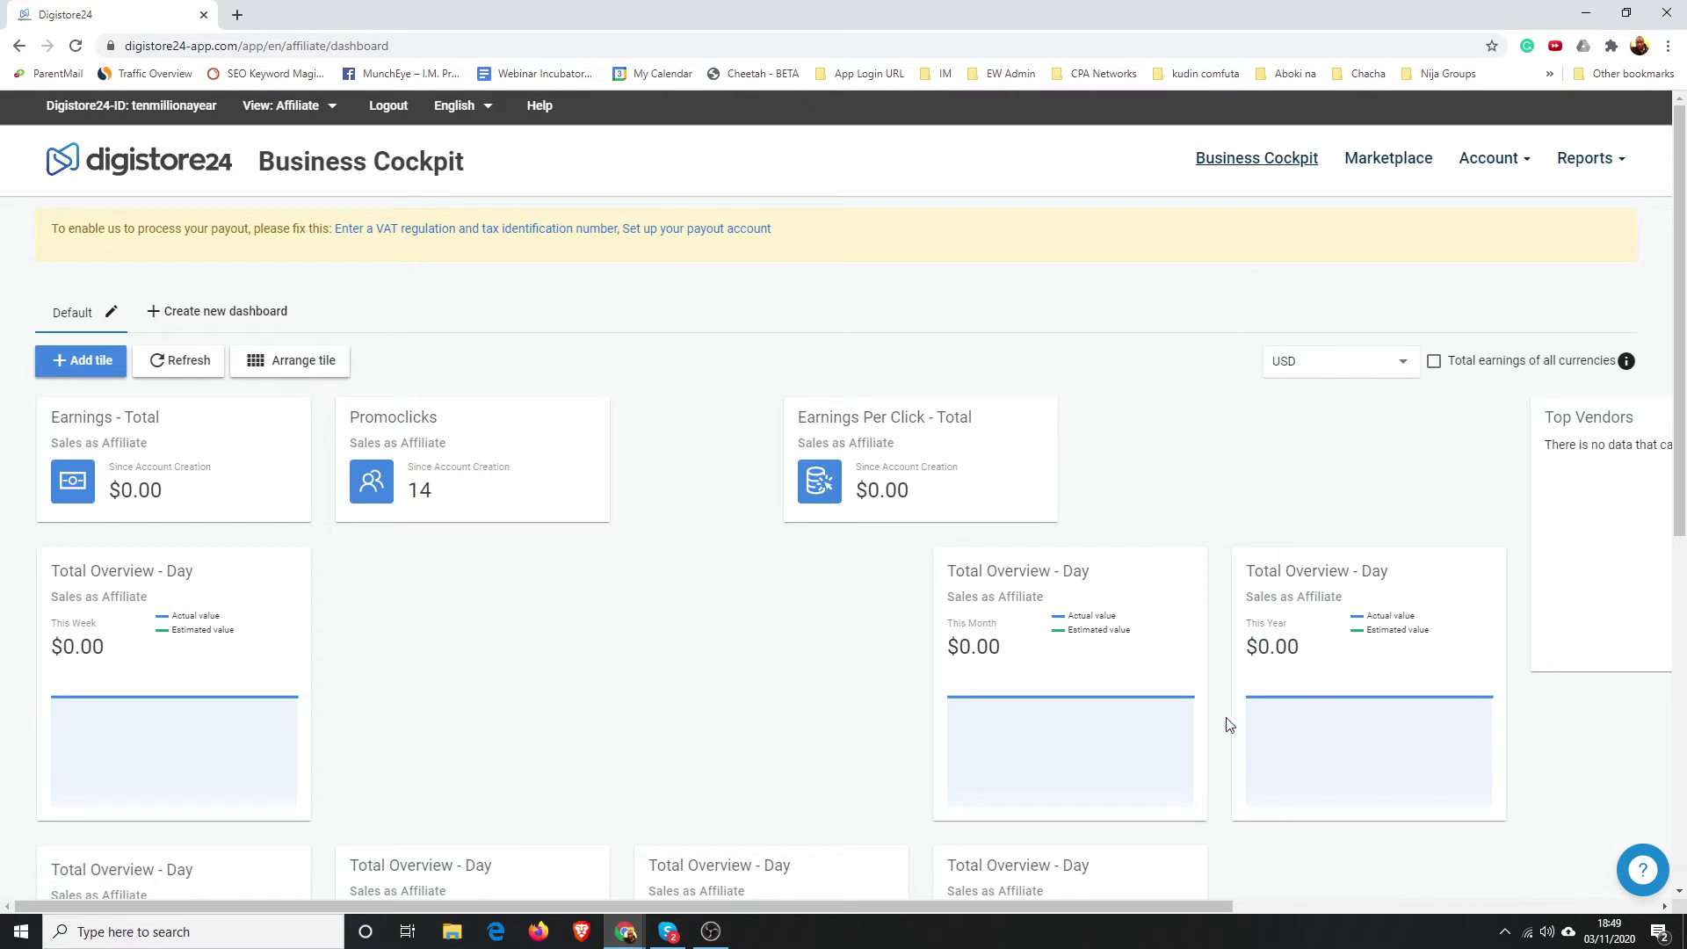
# Step: Move the This Month, This Year, Earnings Per Click and bottom overview tiles left into the empty slots
pyautogui.moveTo(1111, 681); pyautogui.dragTo(563, 661)
pyautogui.moveTo(1469, 682); pyautogui.dragTo(953, 664)
pyautogui.moveTo(1013, 513); pyautogui.dragTo(897, 504)
pyautogui.moveTo(1031, 587); pyautogui.dragTo(878, 607)
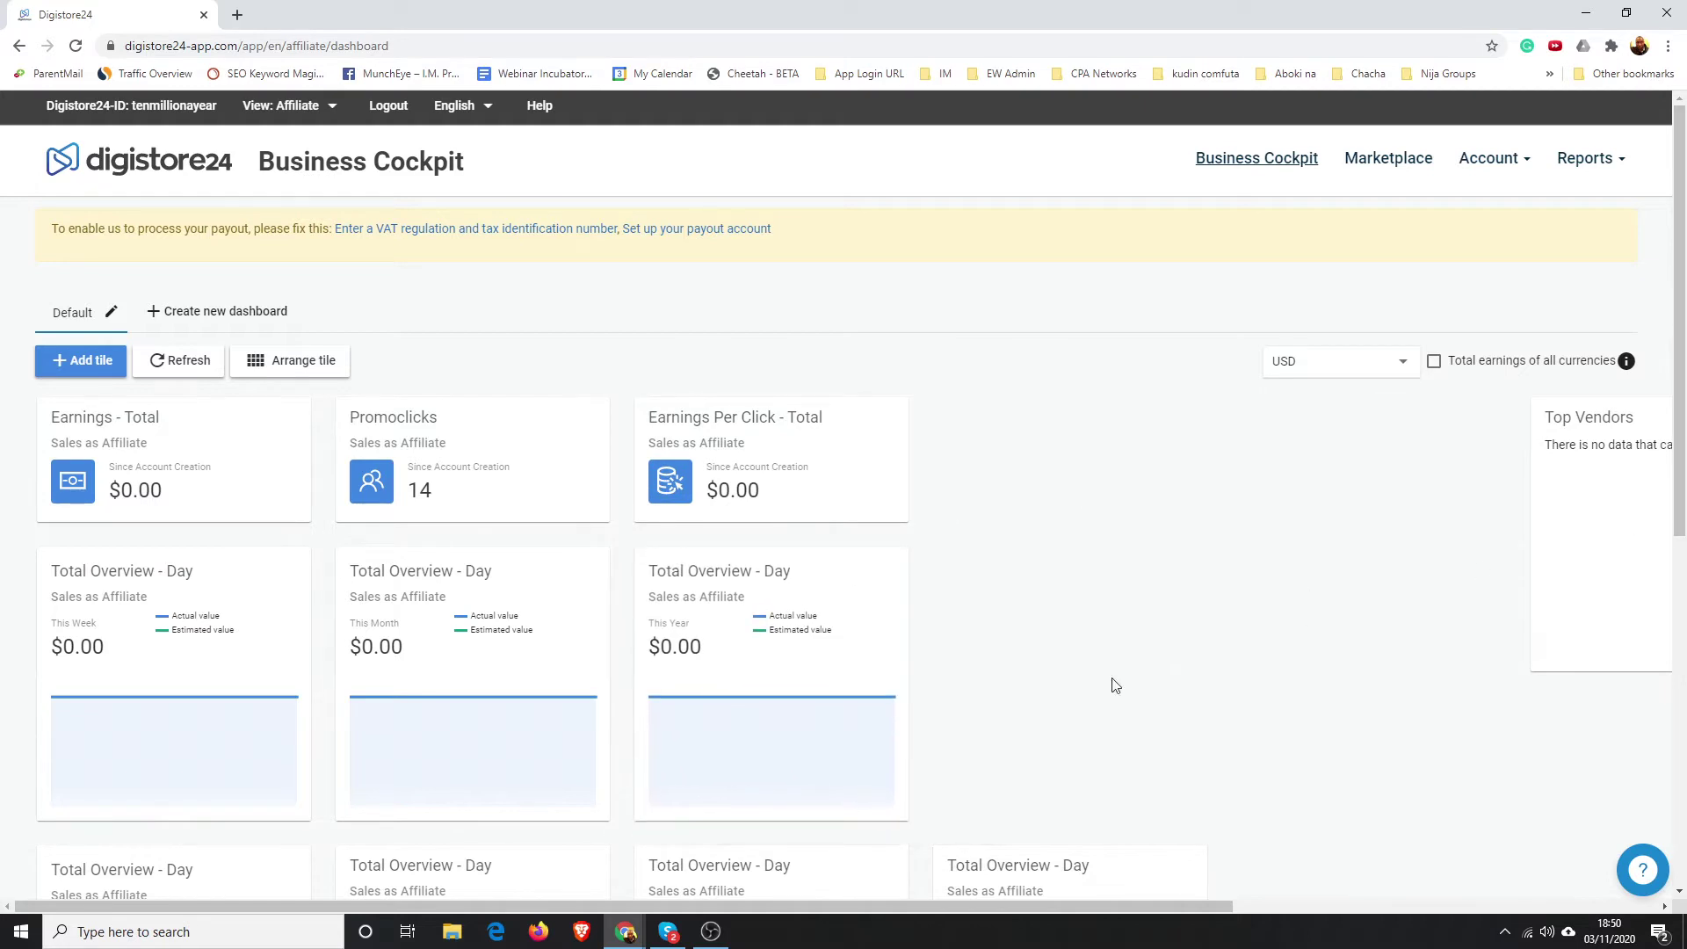
pyautogui.moveTo(1104, 874); pyautogui.dragTo(1133, 573)
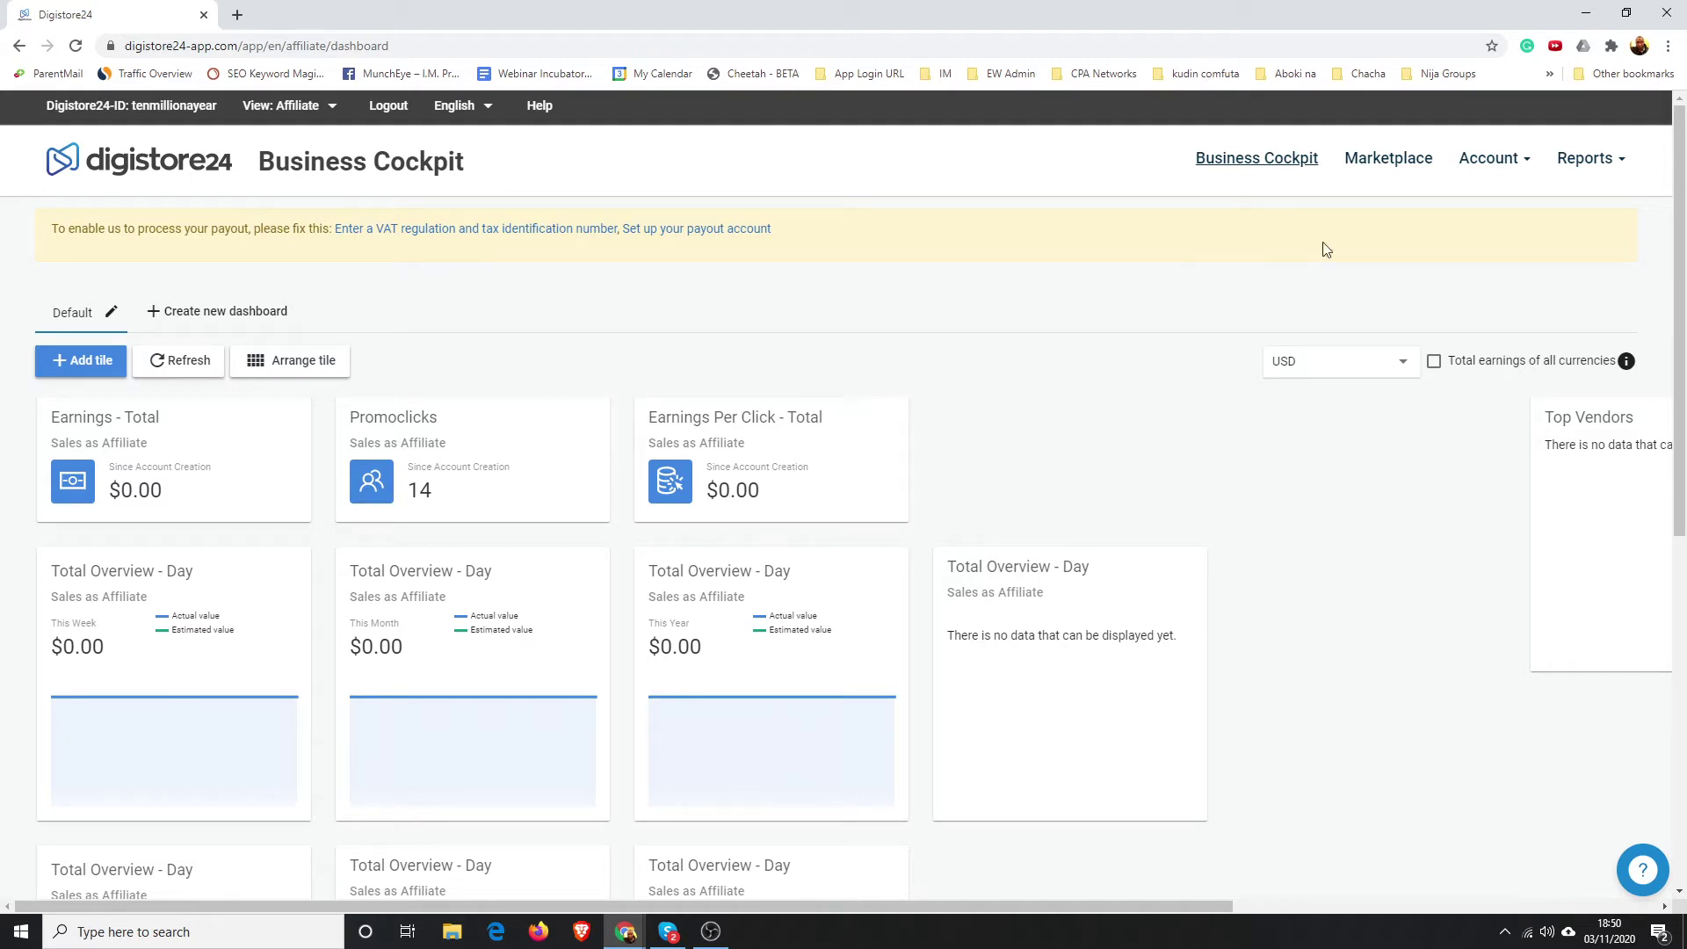
pyautogui.click(1406, 163)
pyautogui.scroll(-13, 851, 508)
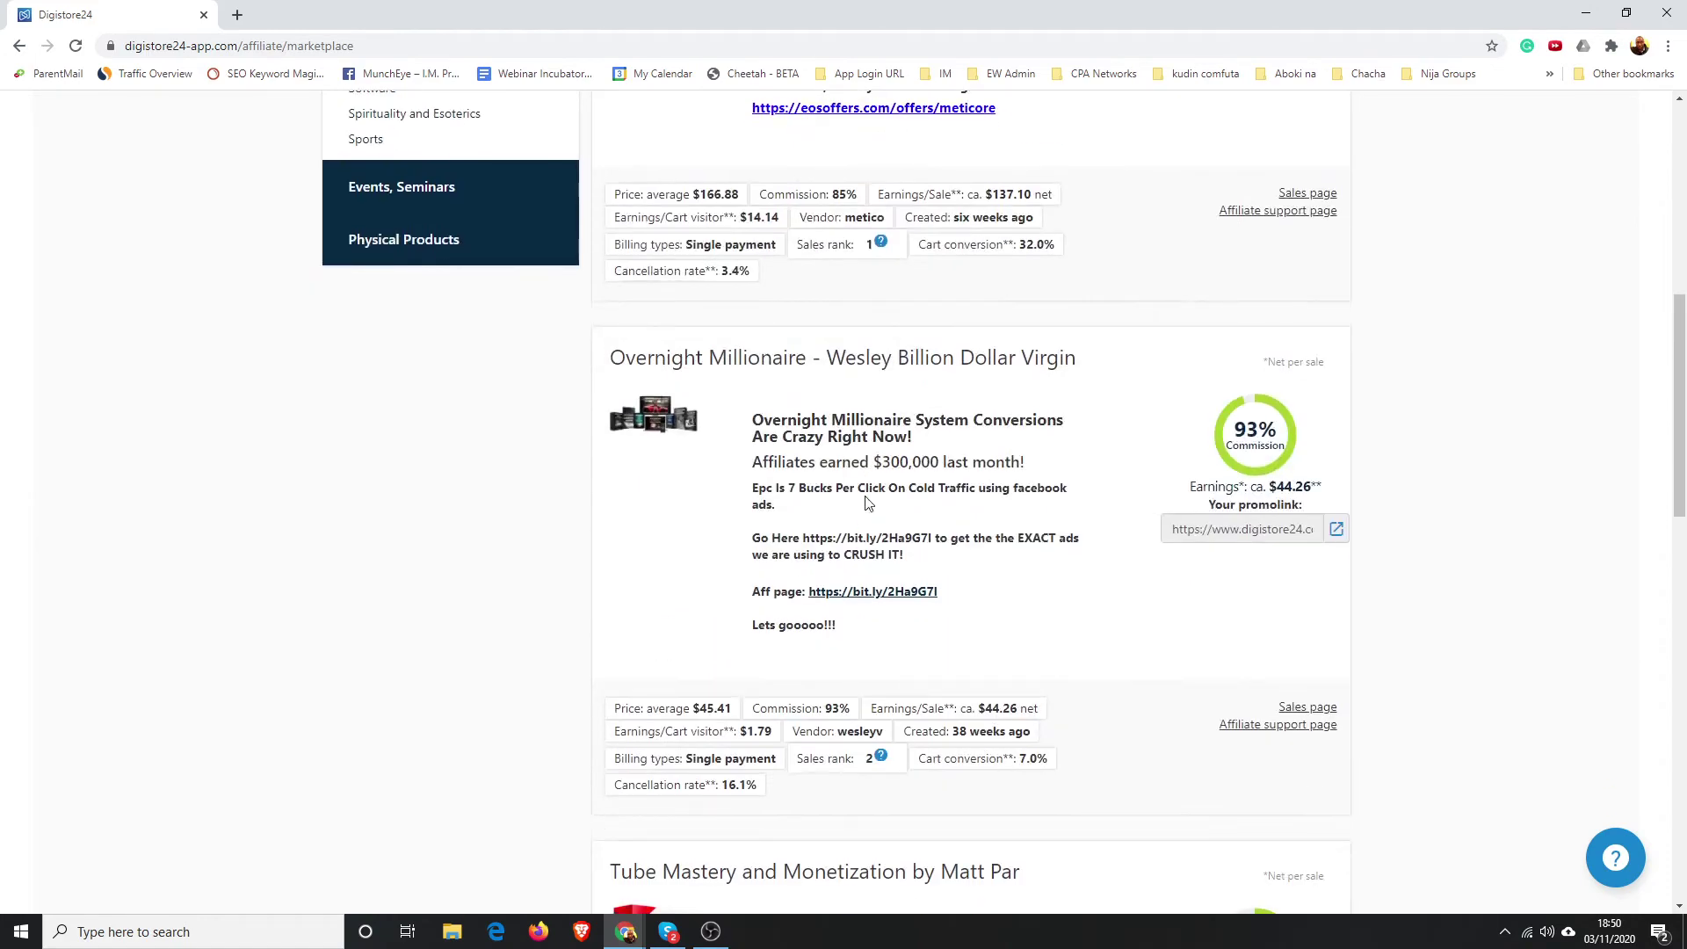
pyautogui.scroll(-10, 851, 508)
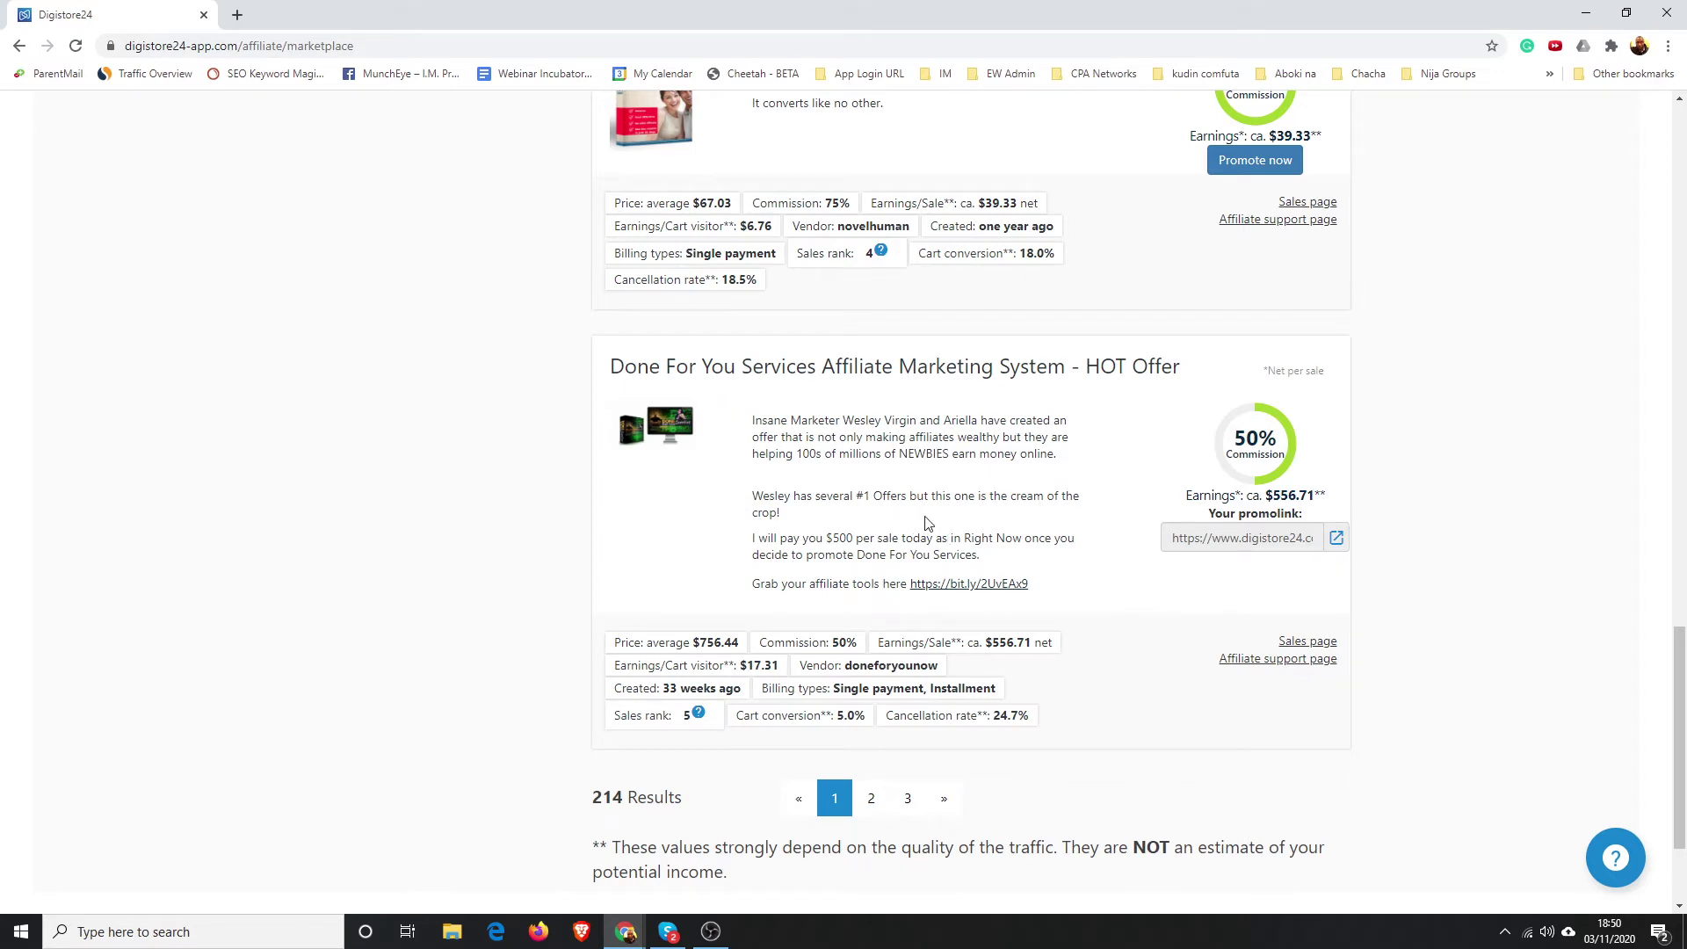
pyautogui.scroll(20, 801, 470)
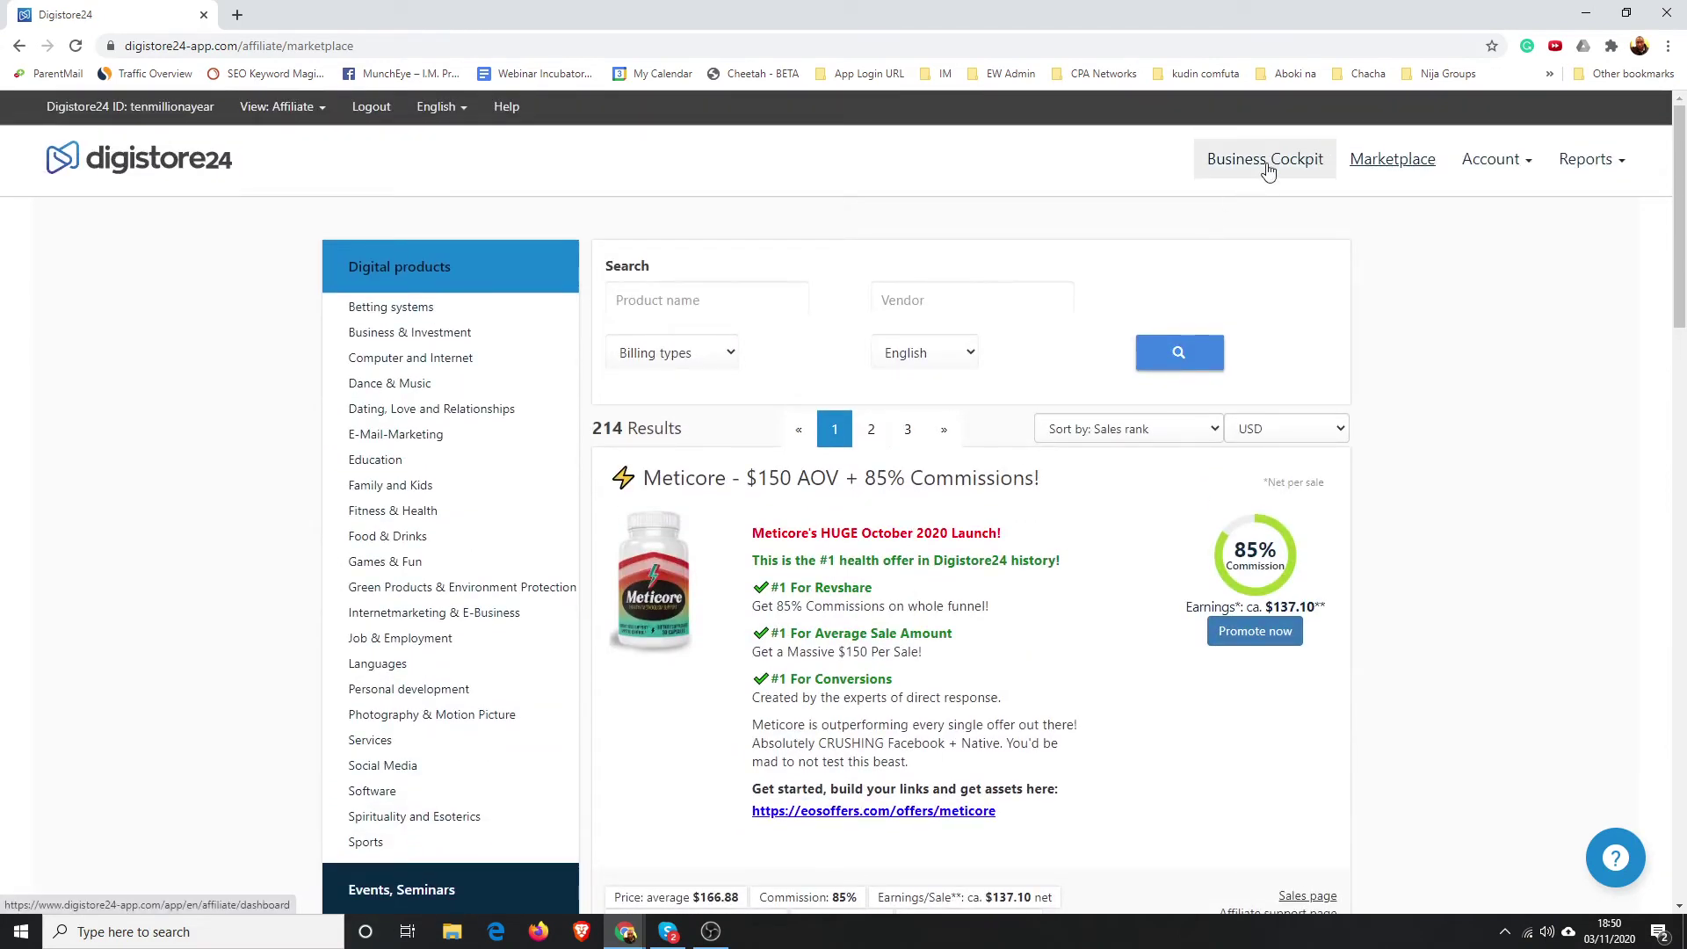
pyautogui.click(1263, 170)
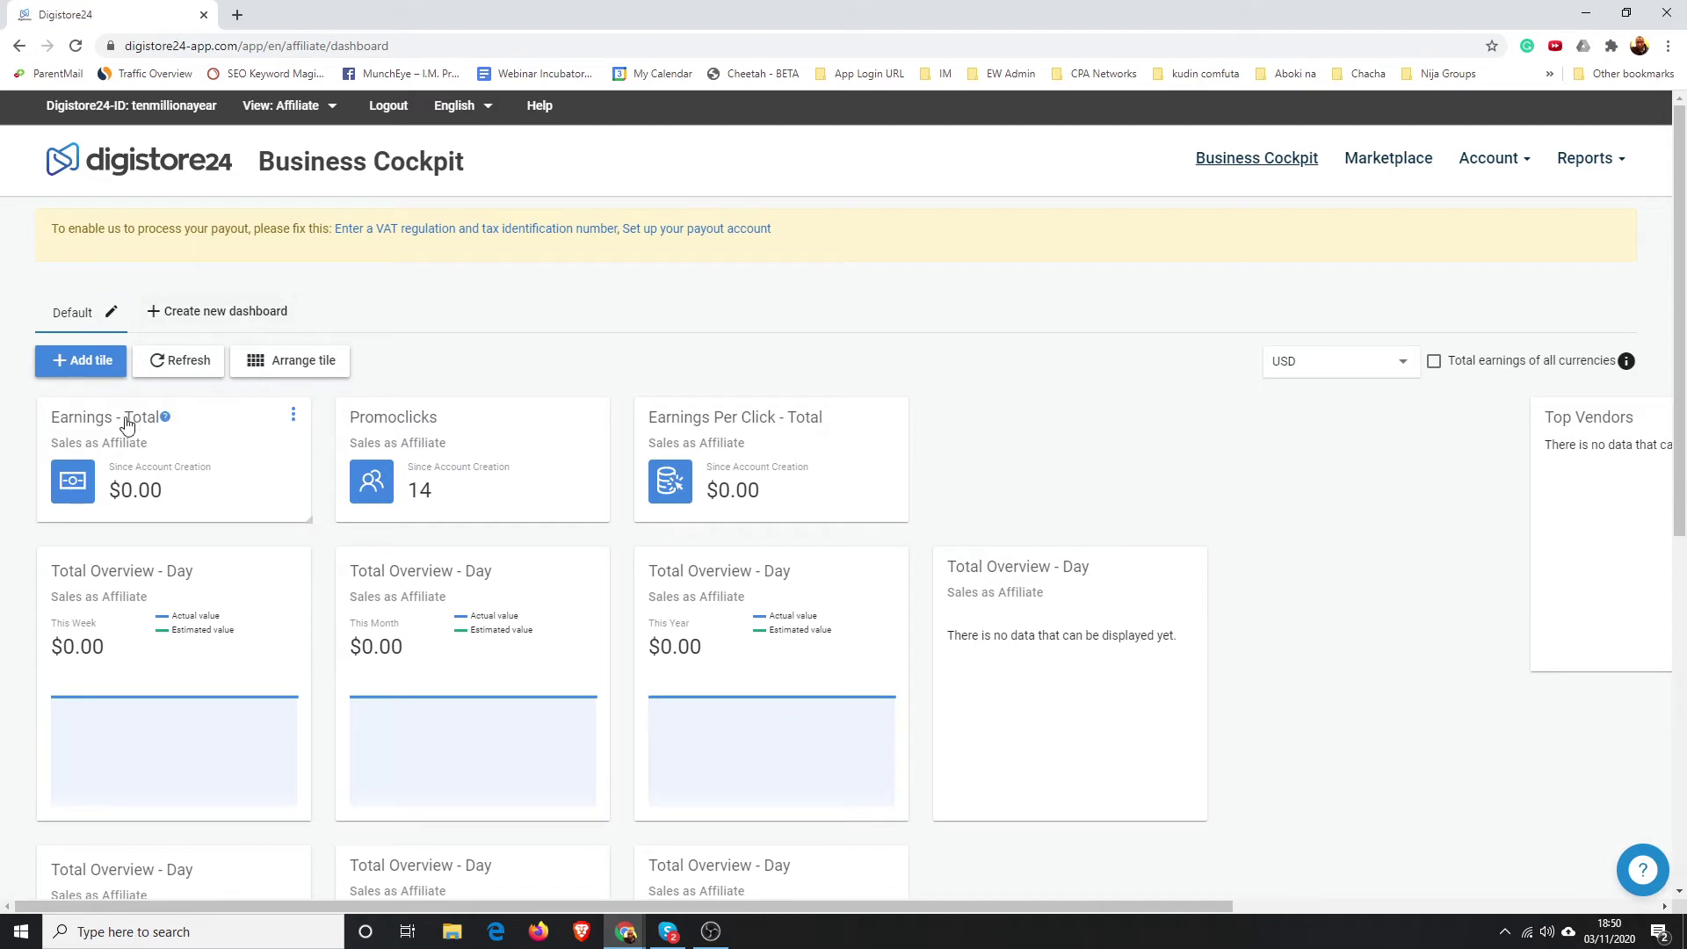
# Step: Start a new dashboard tile with Visitors as its metric and advance to Select Display Type
pyautogui.click(96, 369)
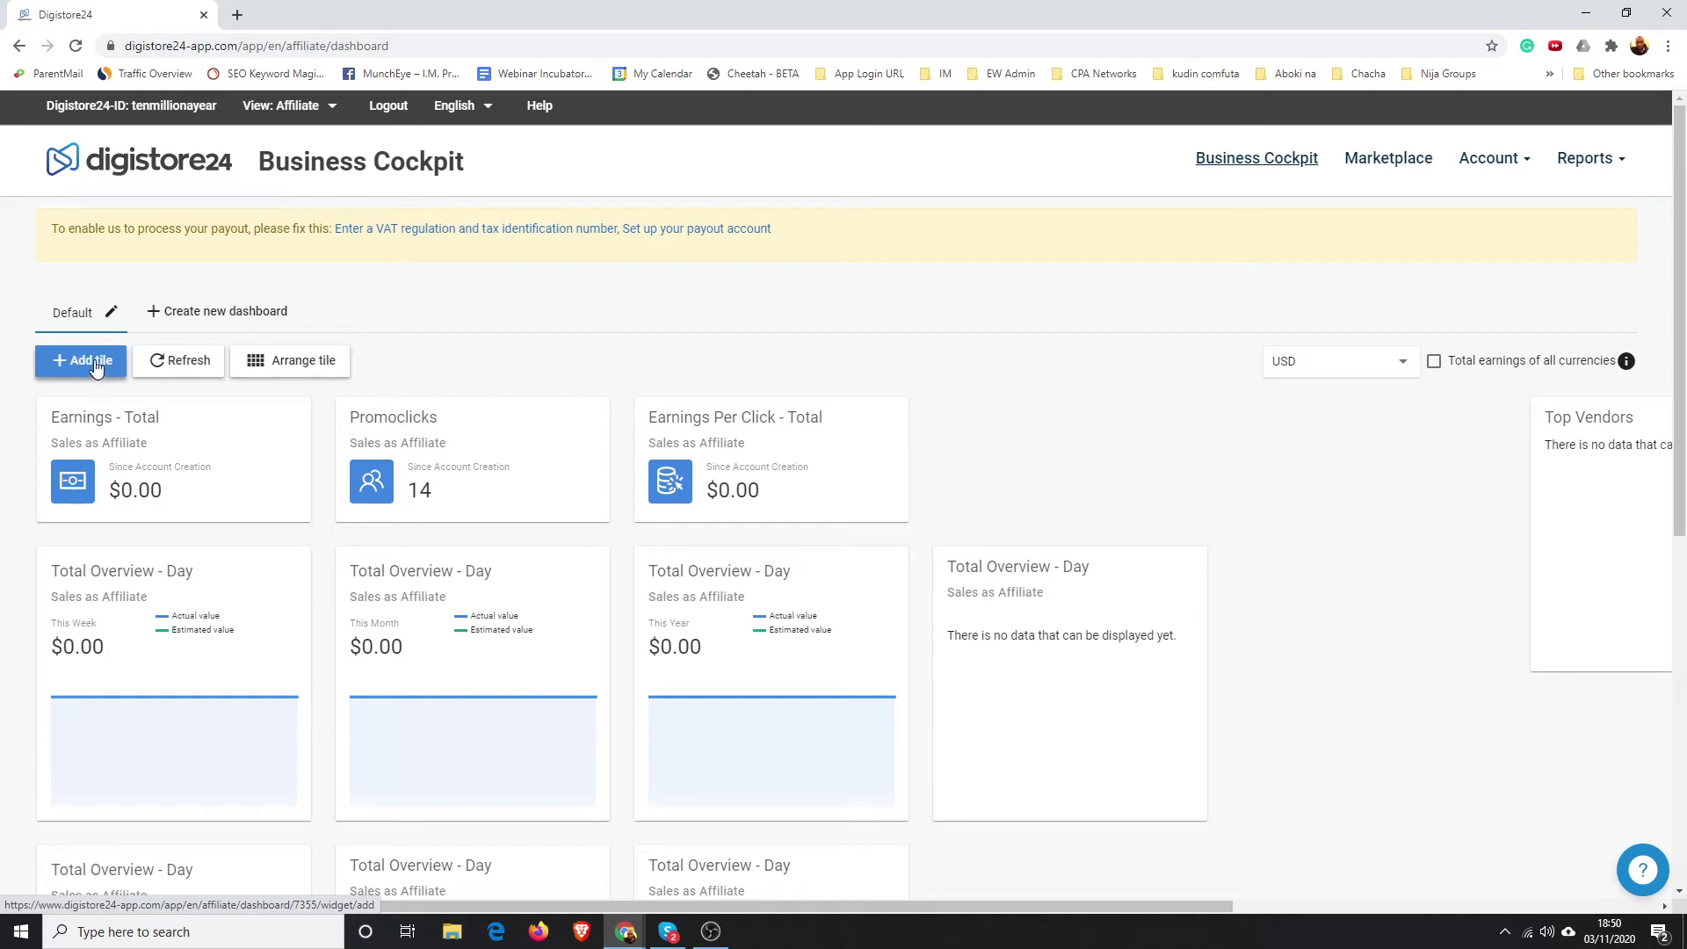
pyautogui.click(104, 375)
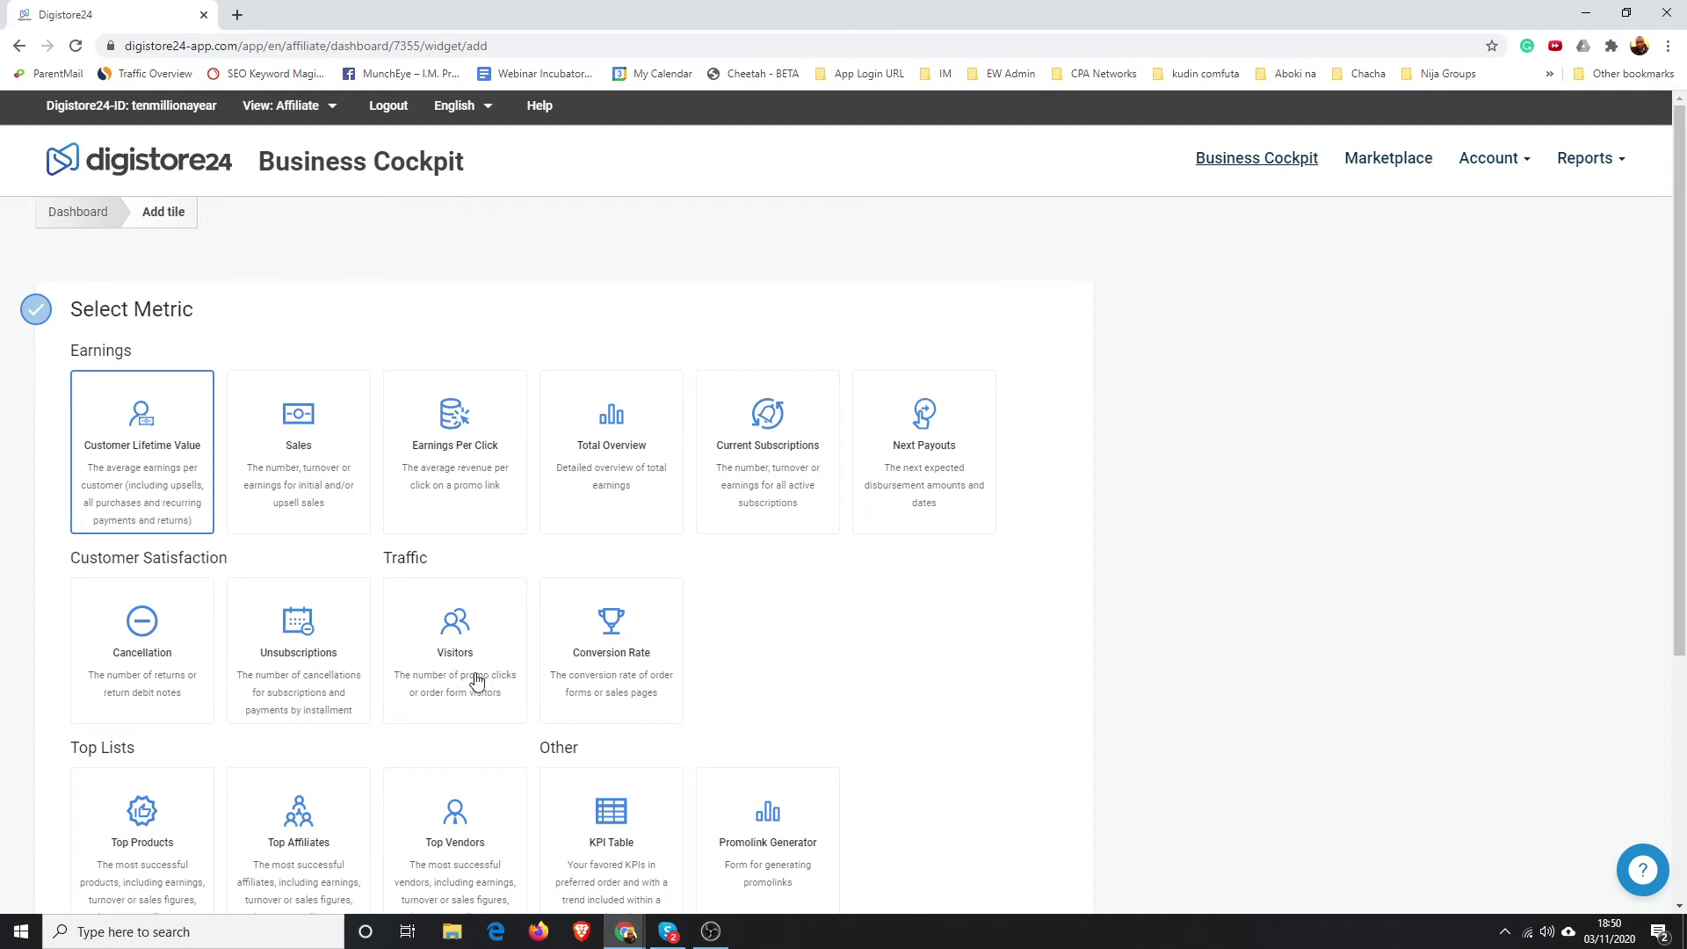
pyautogui.click(455, 675)
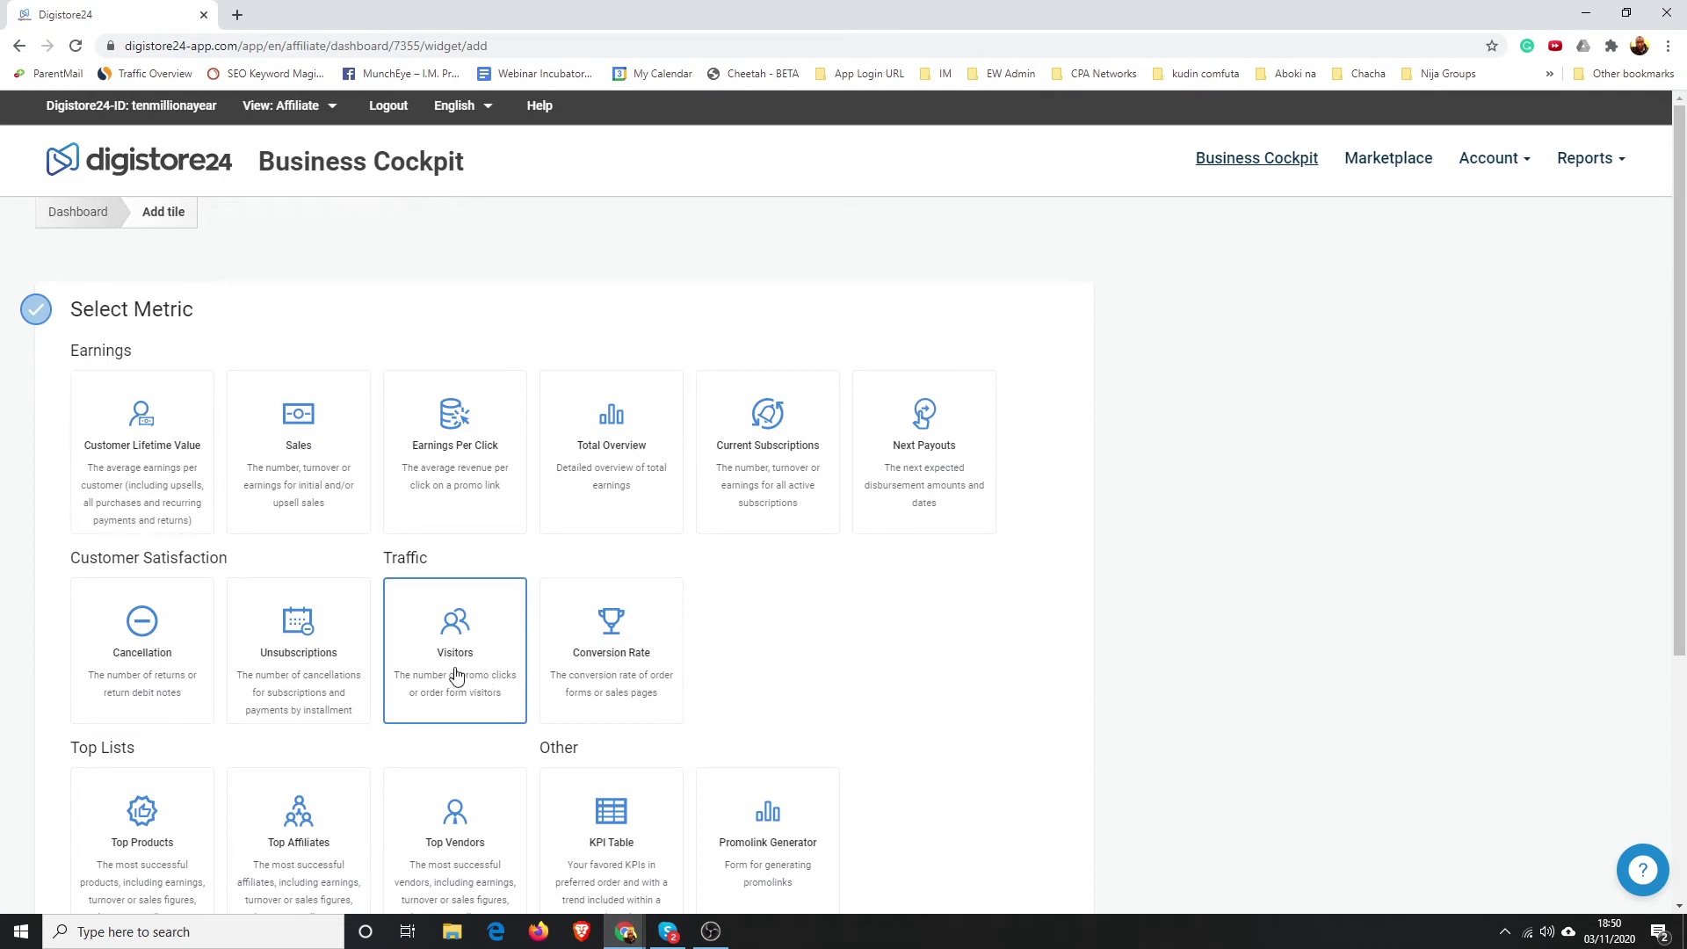
pyautogui.scroll(-3, 673, 640)
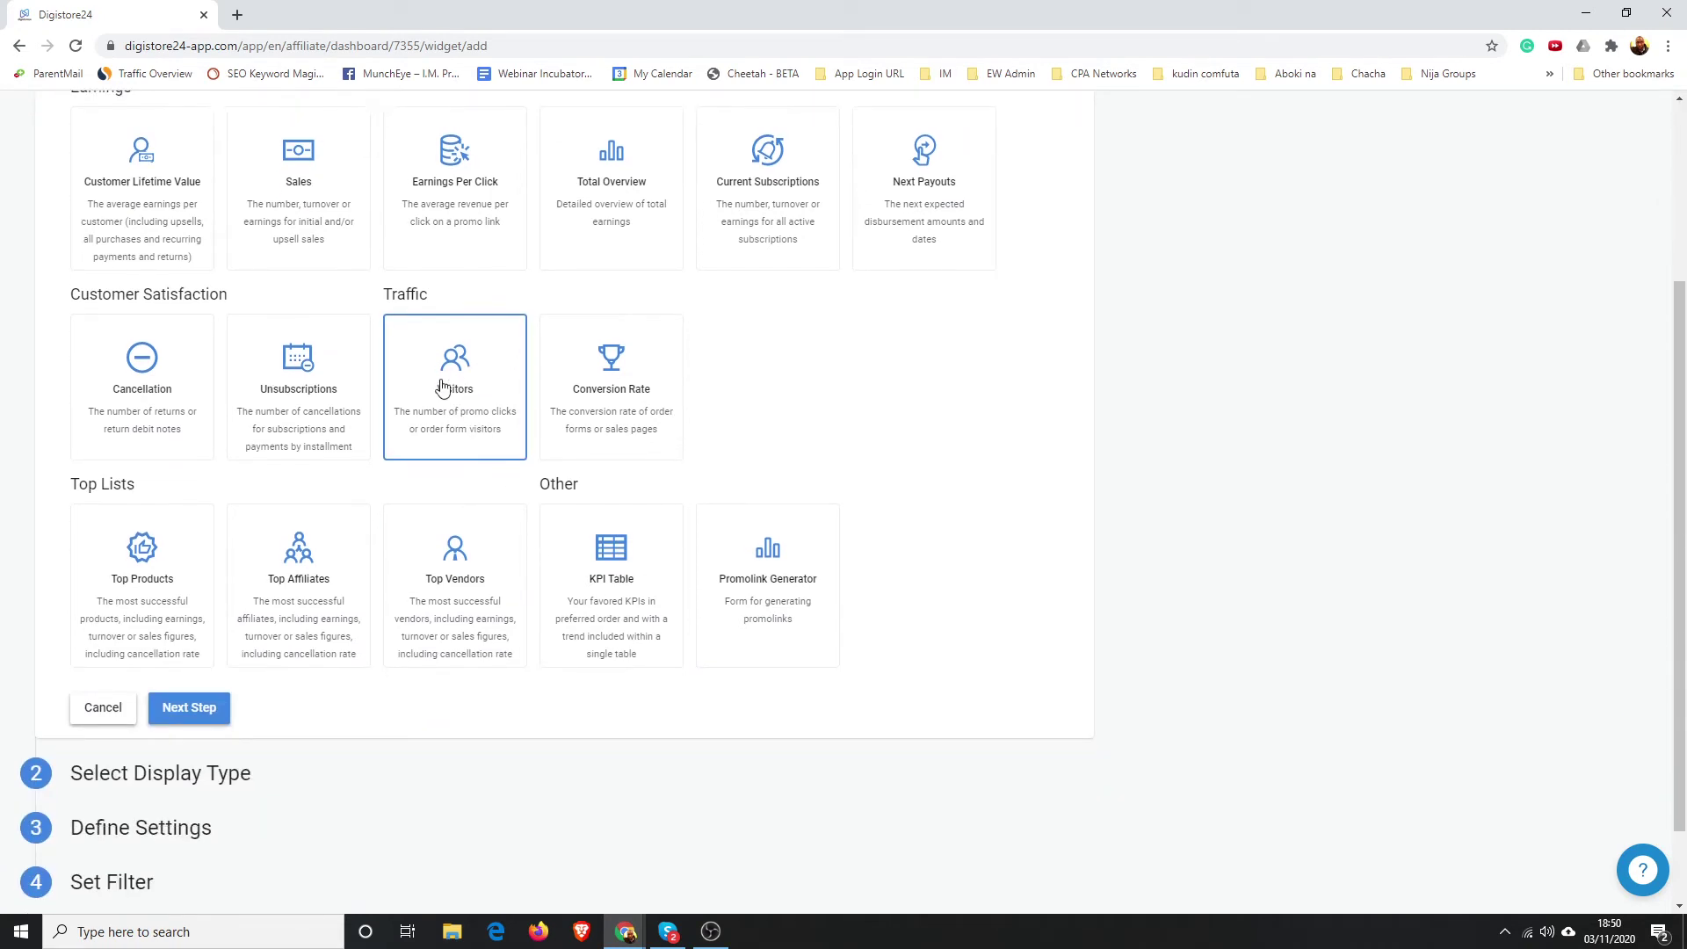
pyautogui.click(187, 710)
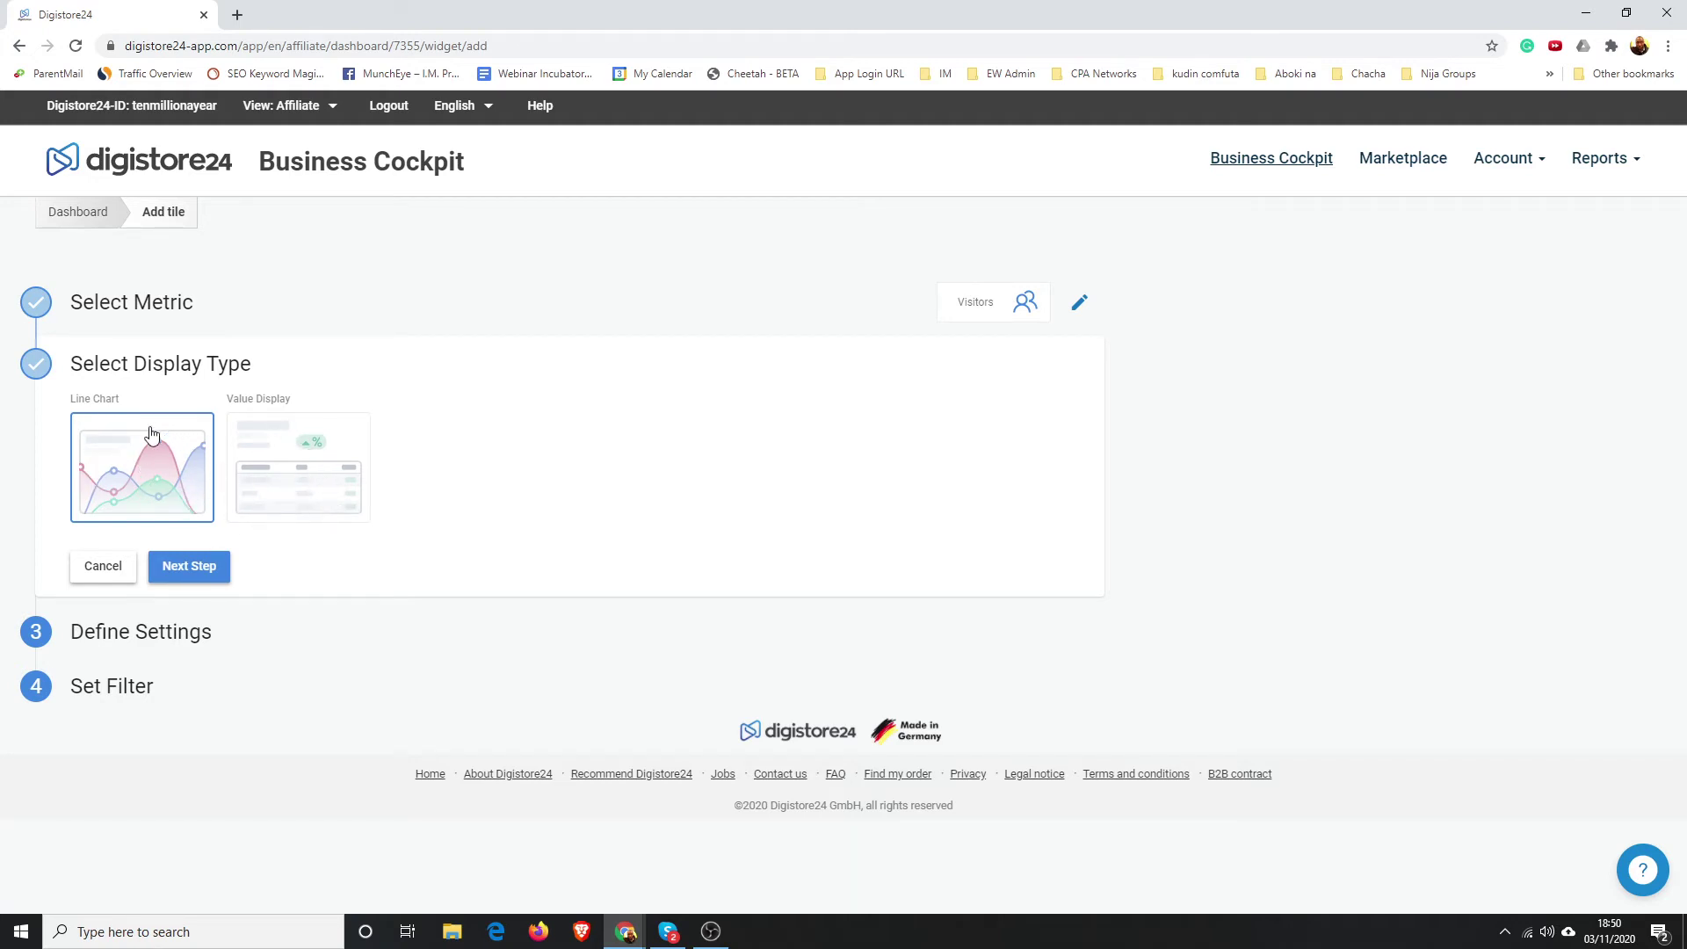
# Step: Choose Value Display for the tile and set its time period to This Month
pyautogui.click(307, 479)
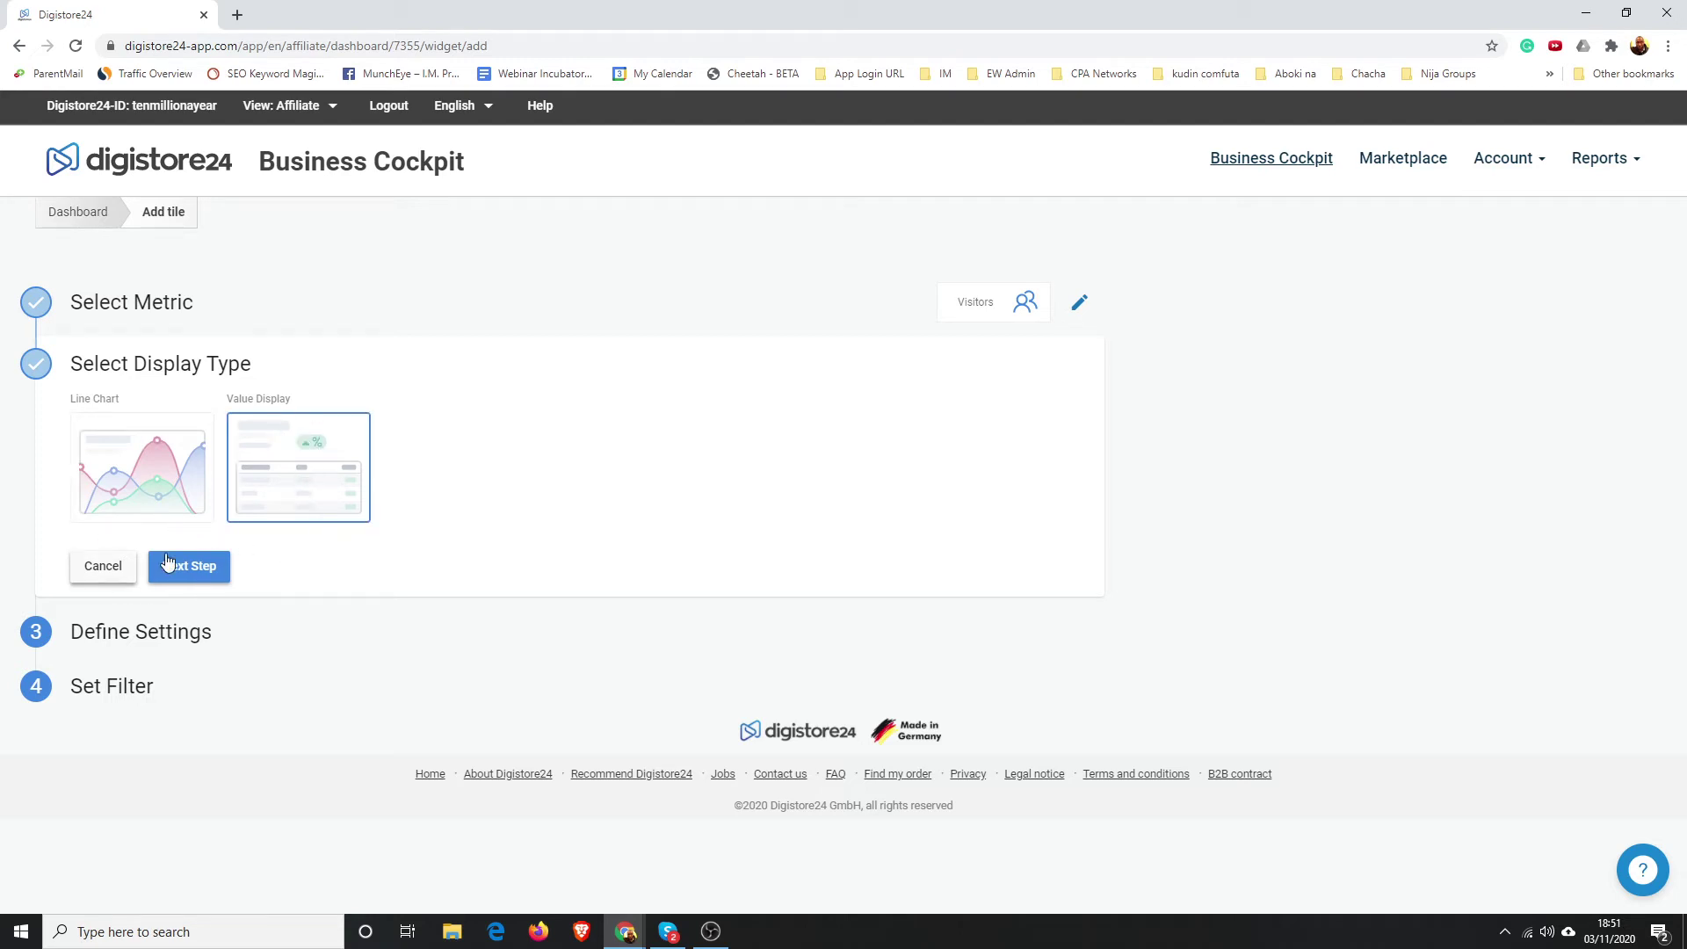
pyautogui.click(198, 566)
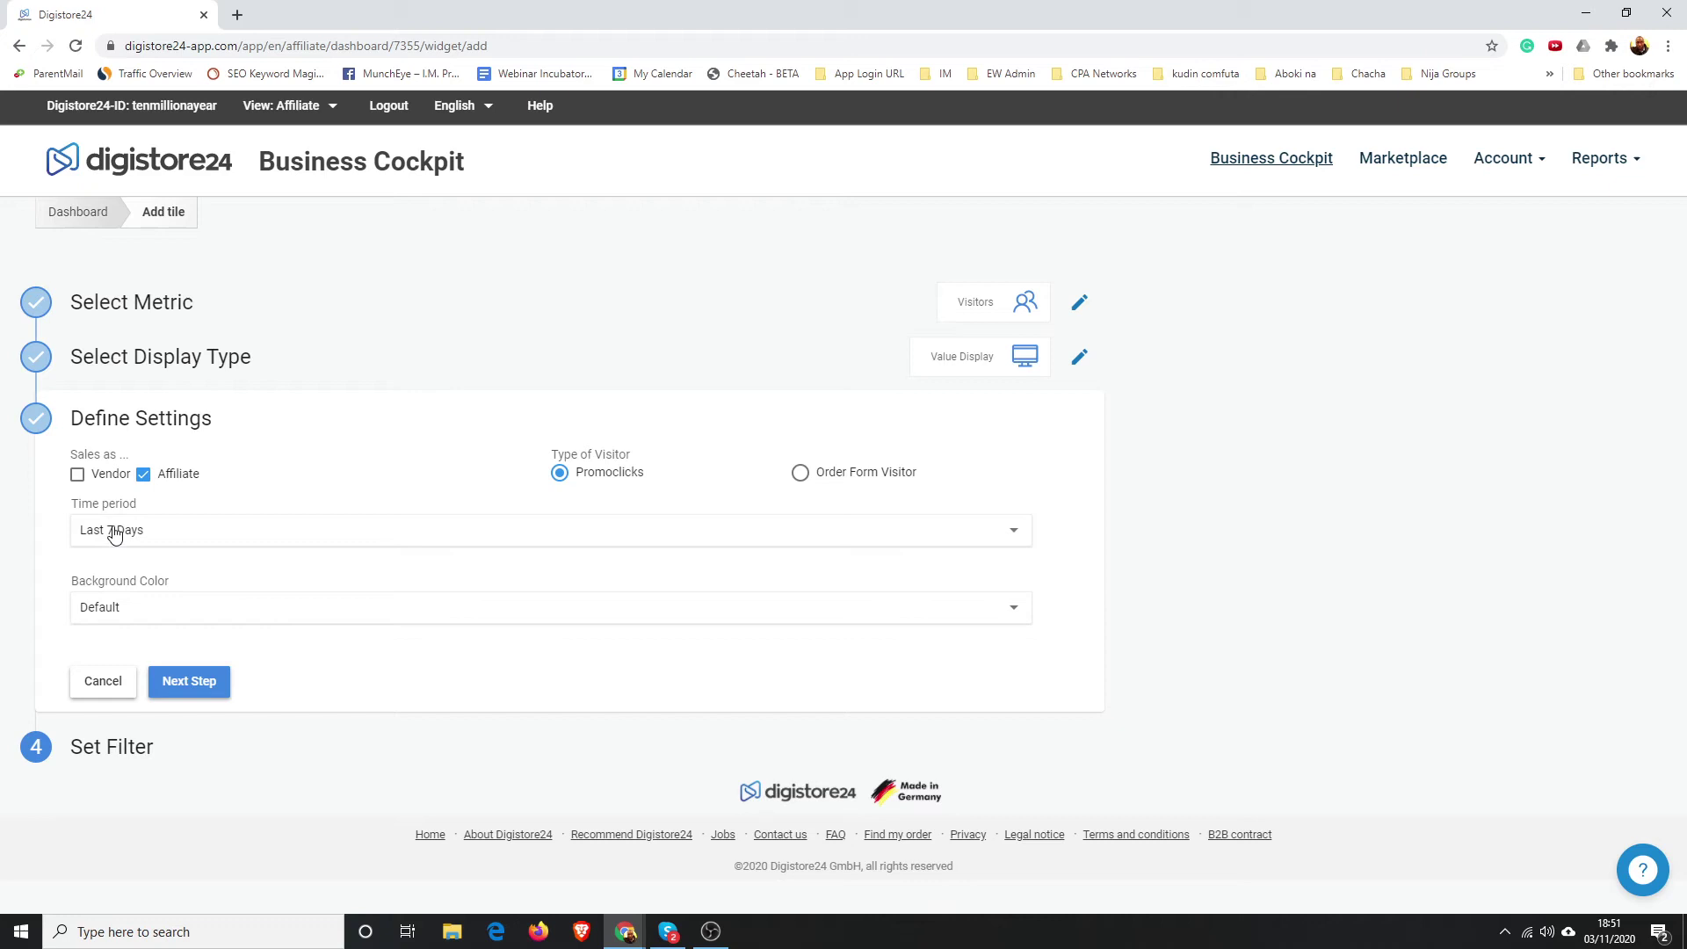
pyautogui.click(411, 535)
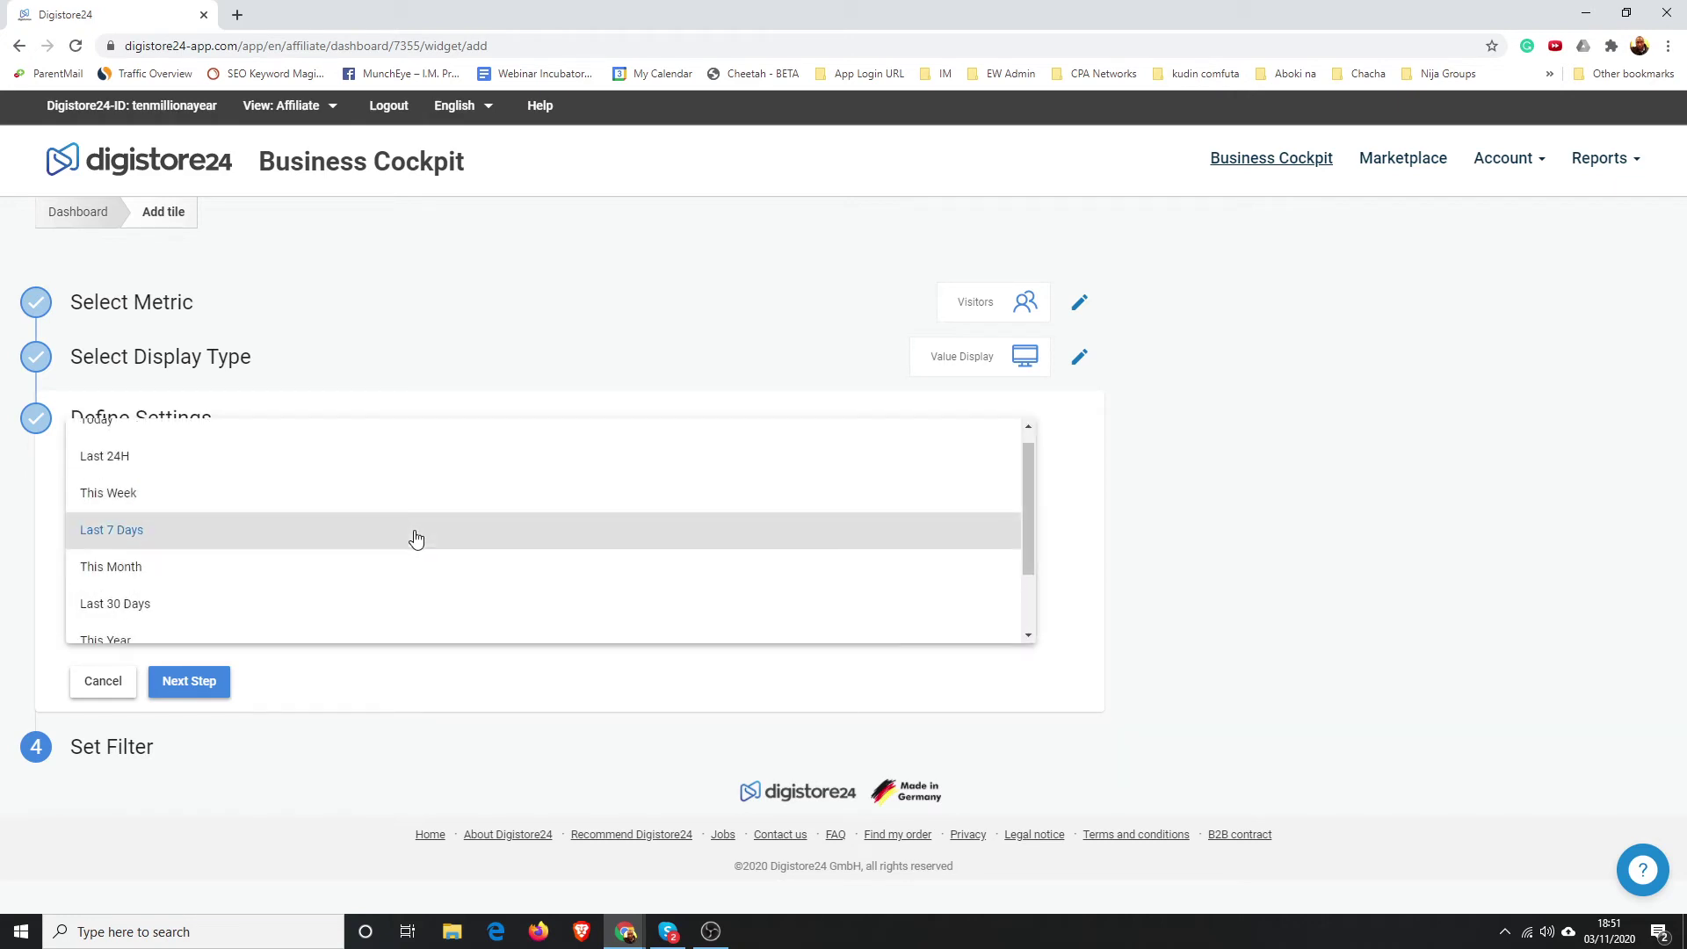
pyautogui.scroll(1, 226, 519)
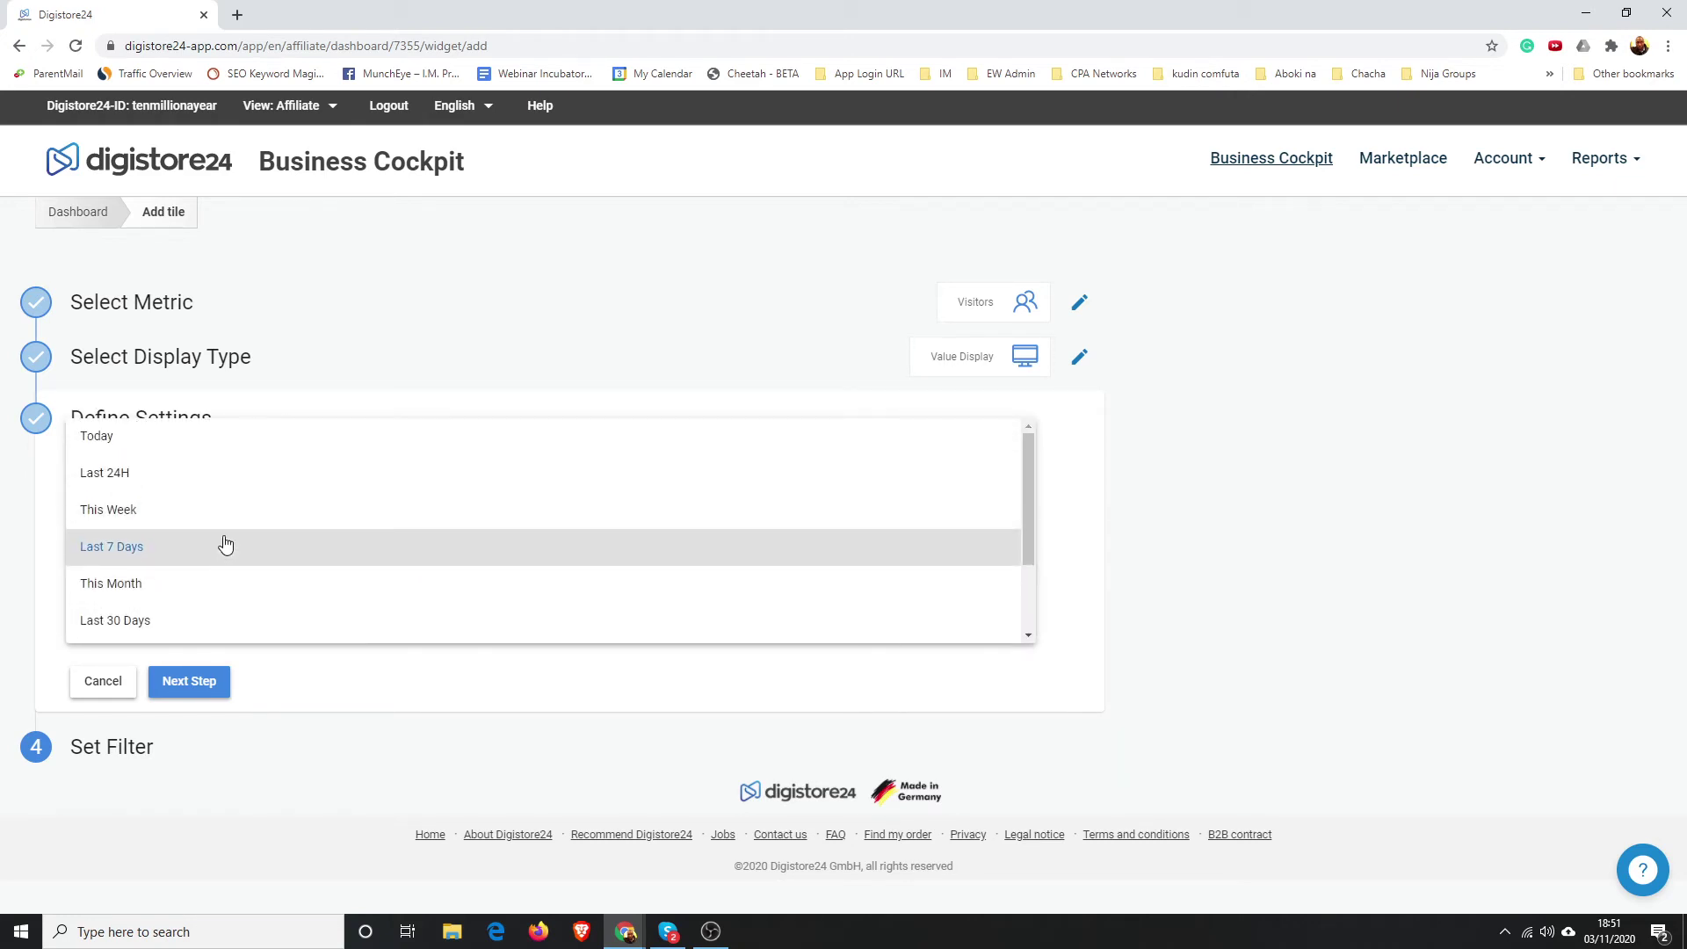
pyautogui.scroll(-2, 226, 527)
pyautogui.scroll(3, 225, 543)
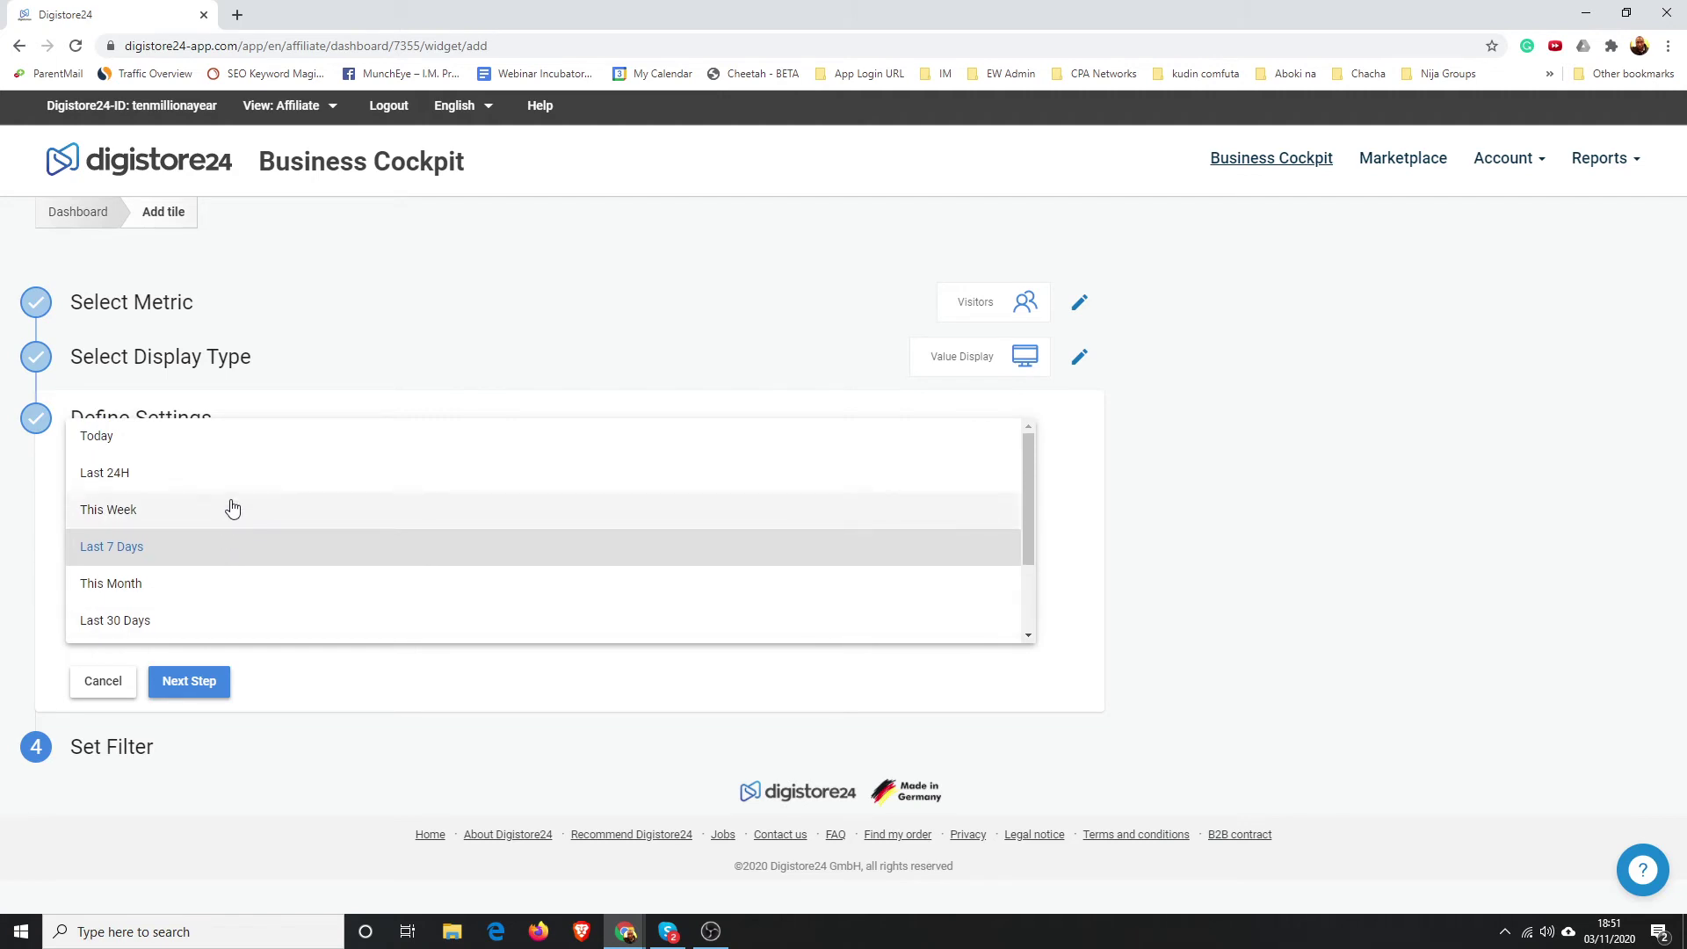
pyautogui.click(154, 583)
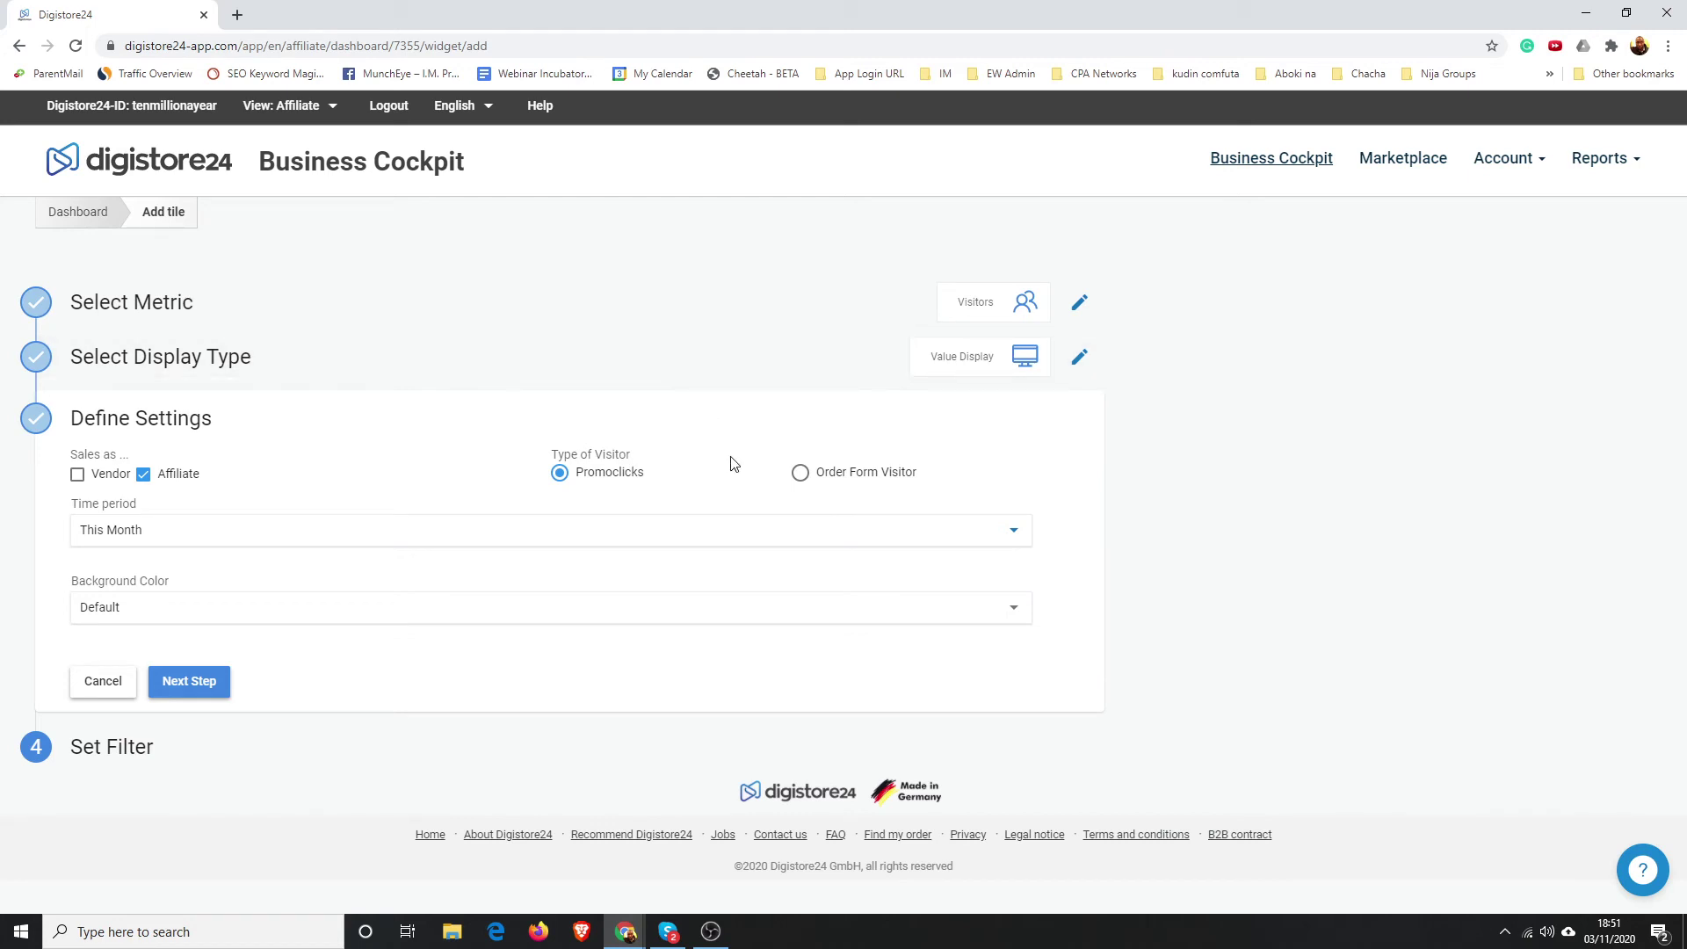
# Step: Count Order Form Visitor with a Blue background and continue to the filter step
pyautogui.click(797, 471)
pyautogui.click(230, 607)
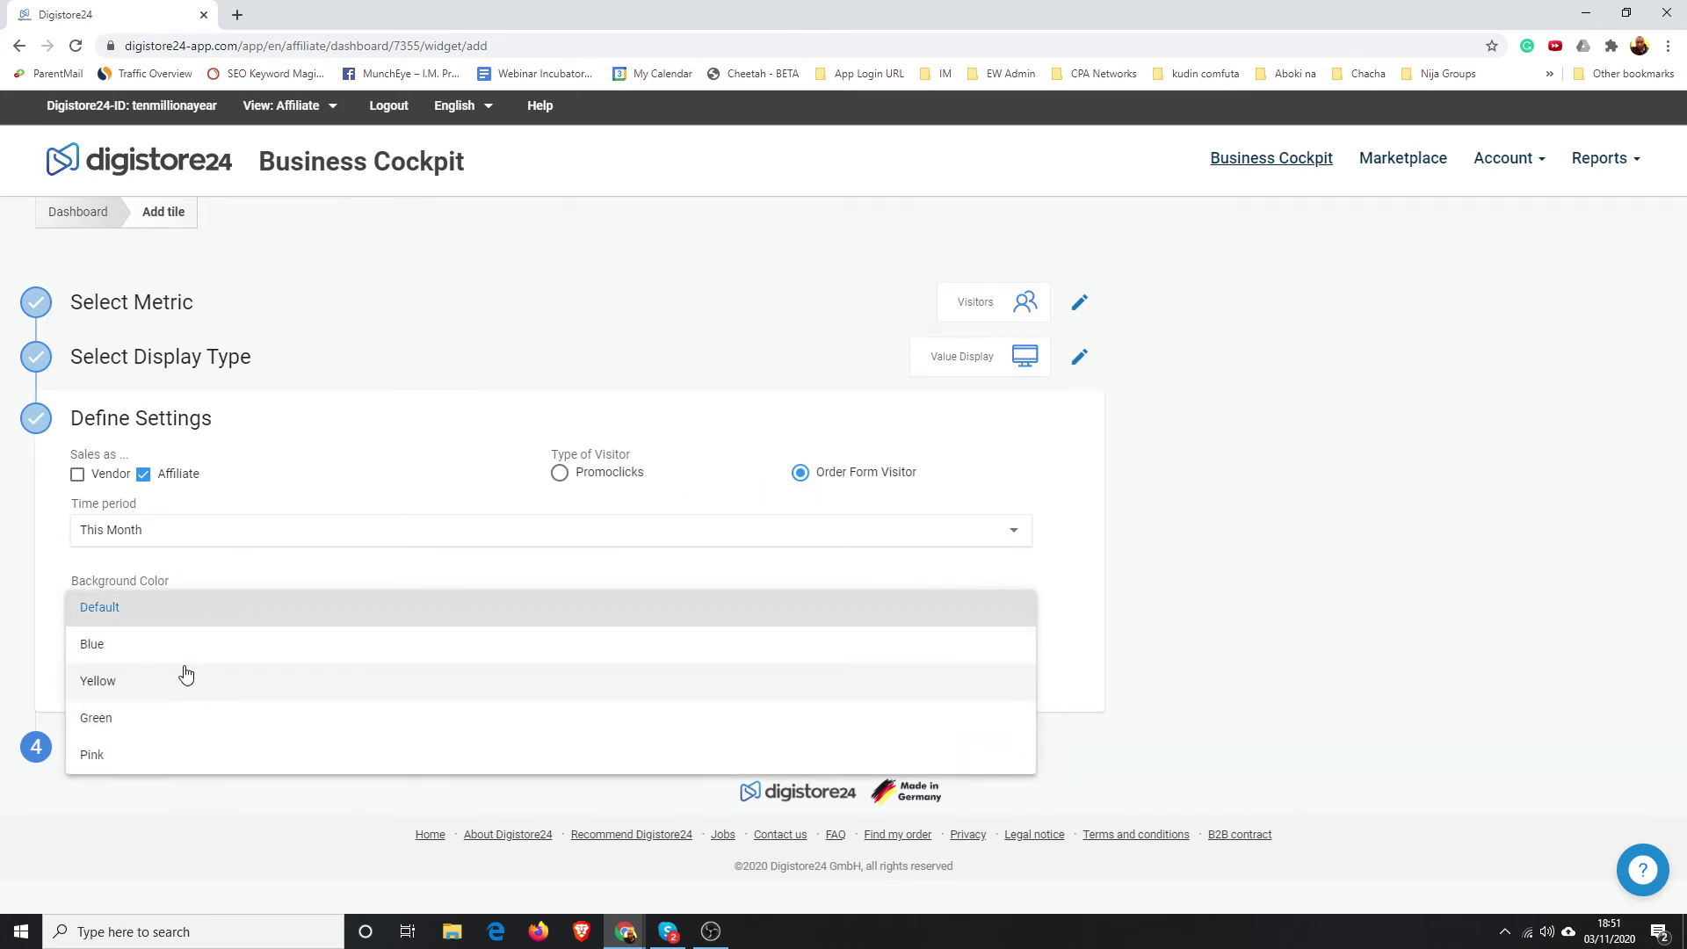
pyautogui.click(140, 649)
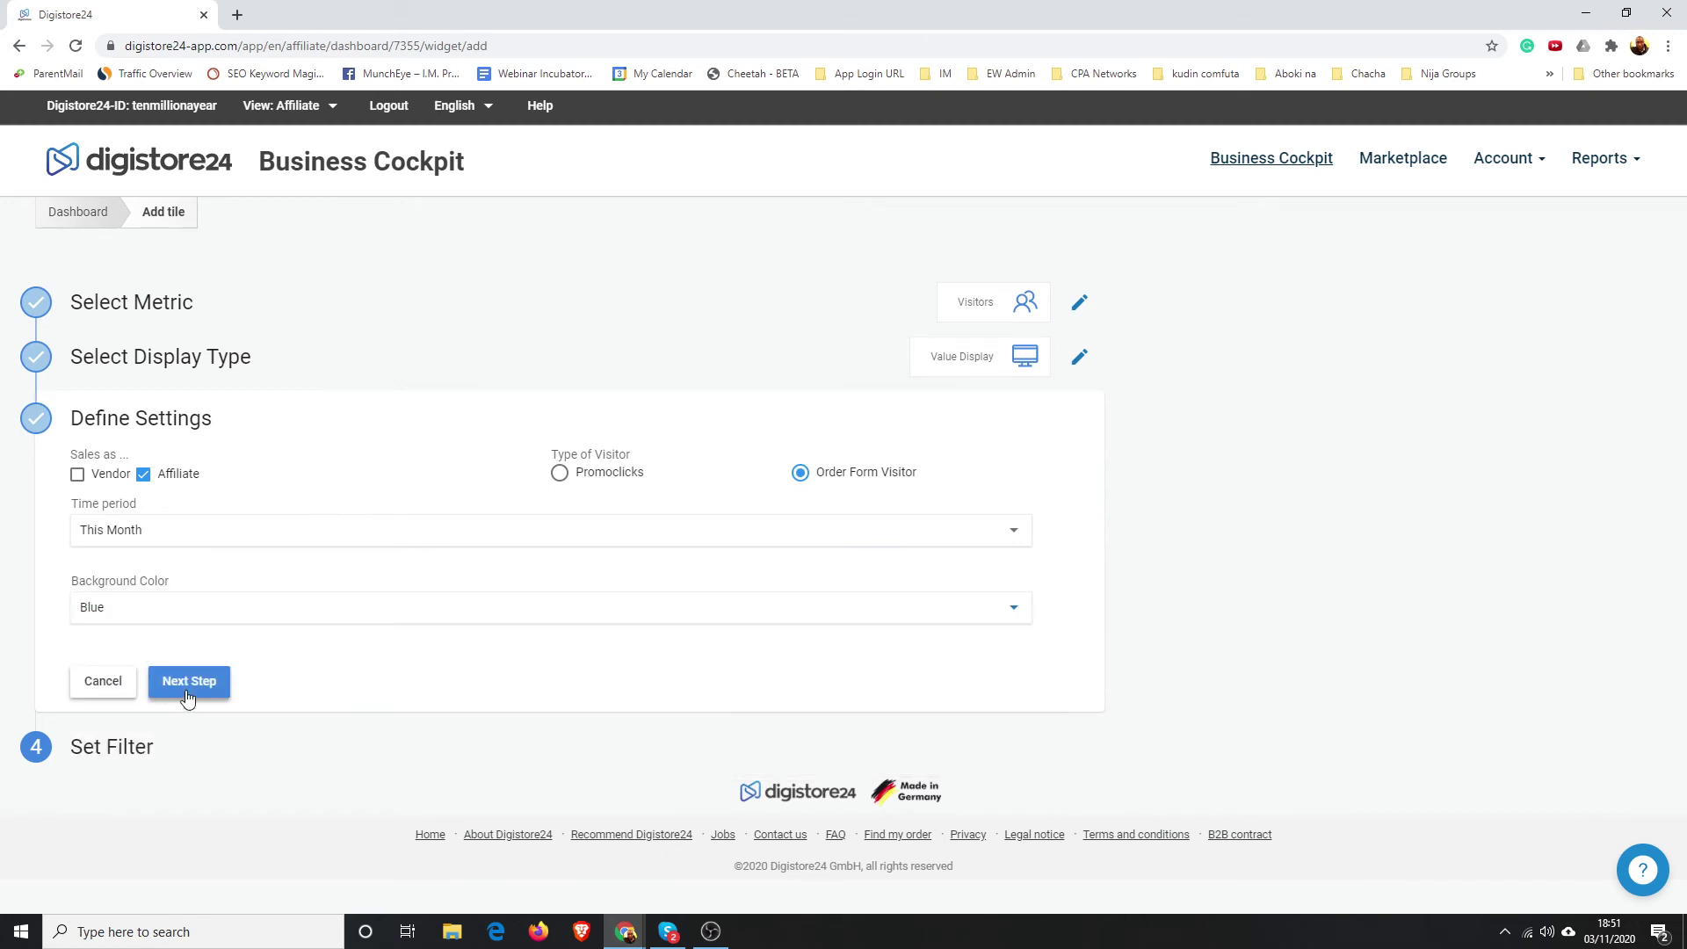
pyautogui.click(216, 687)
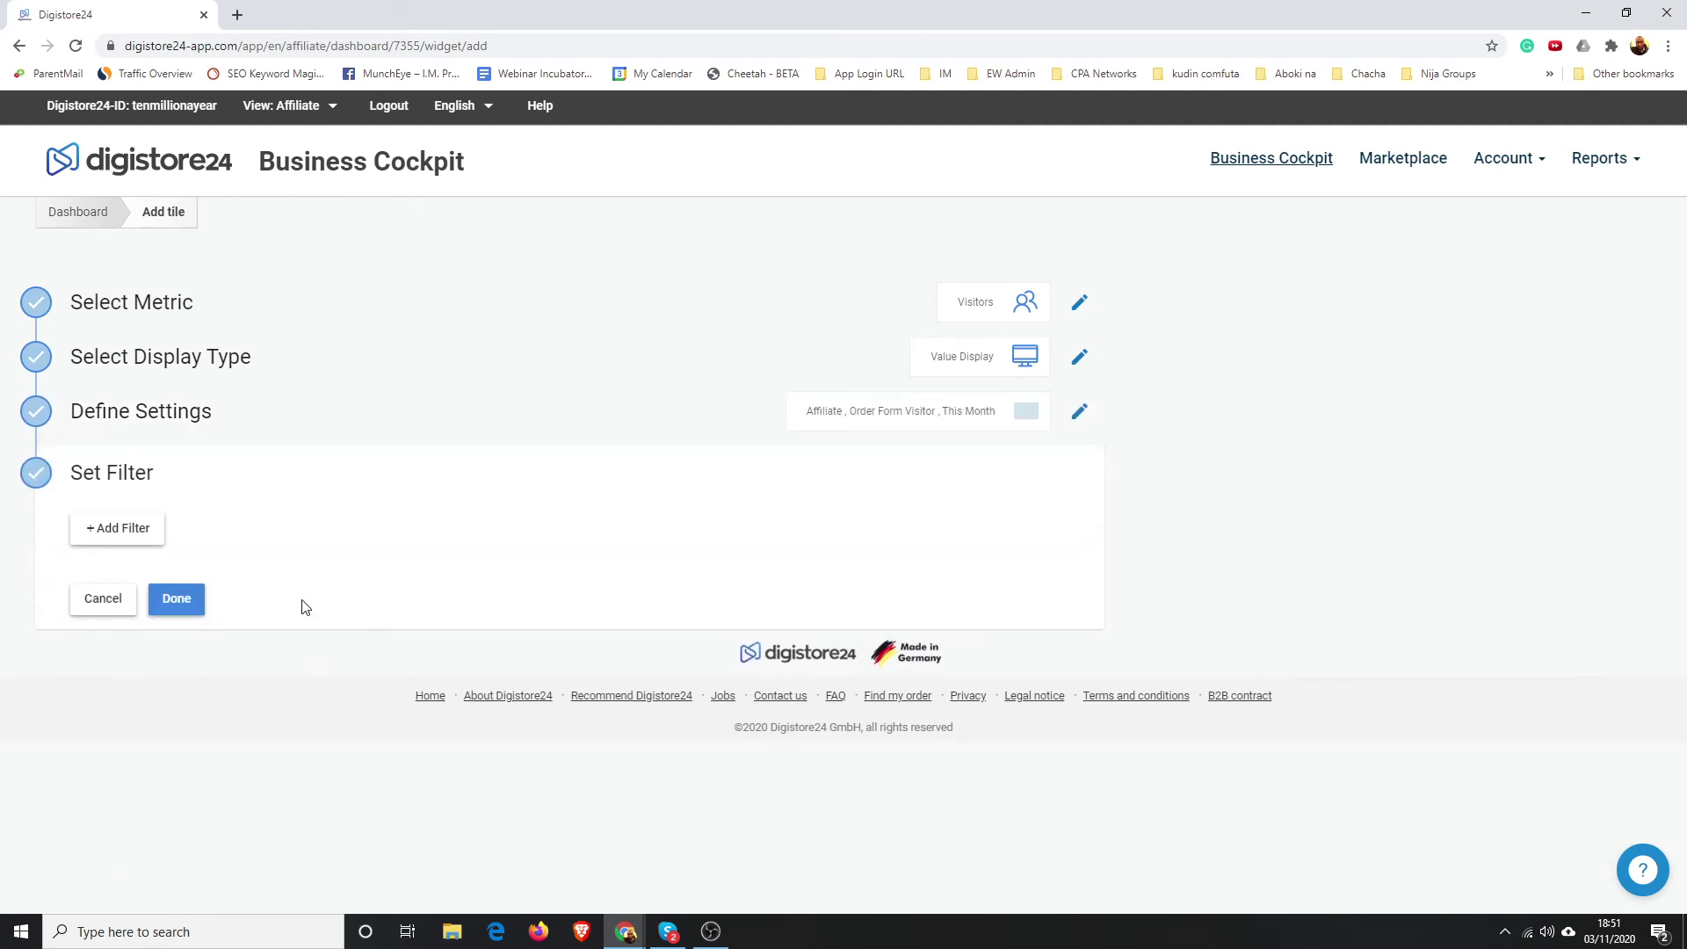
# Step: Add a Product filter for 312455 - Done For You Services Affiliate System and finish the tile
pyautogui.click(115, 528)
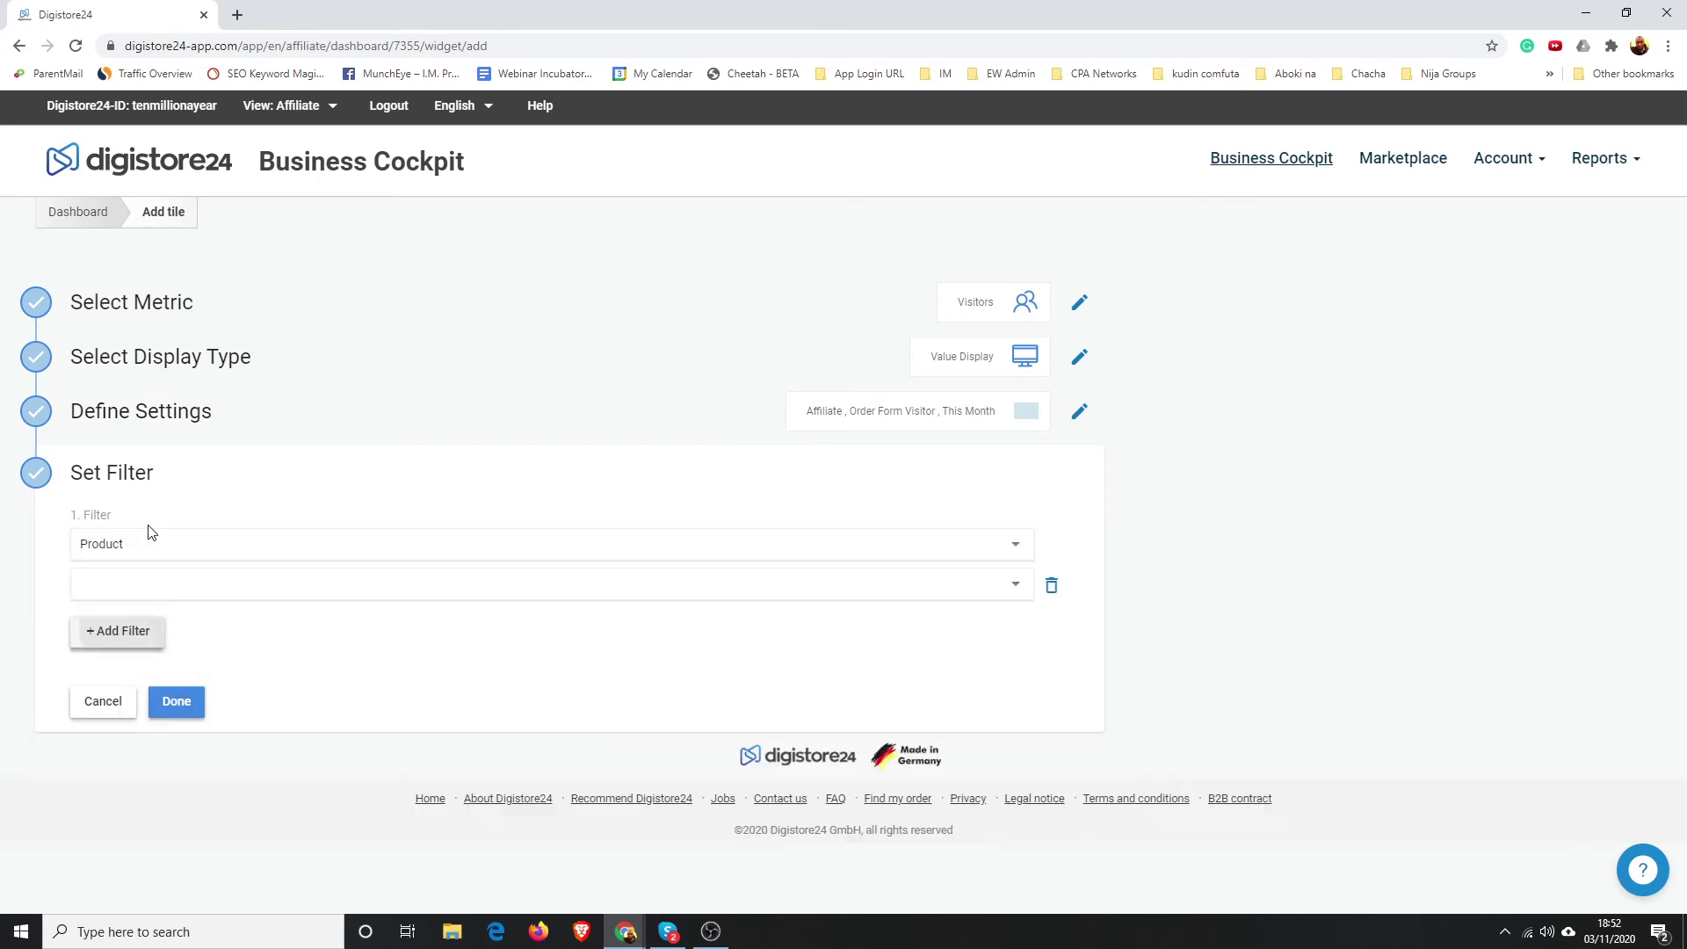
pyautogui.click(639, 552)
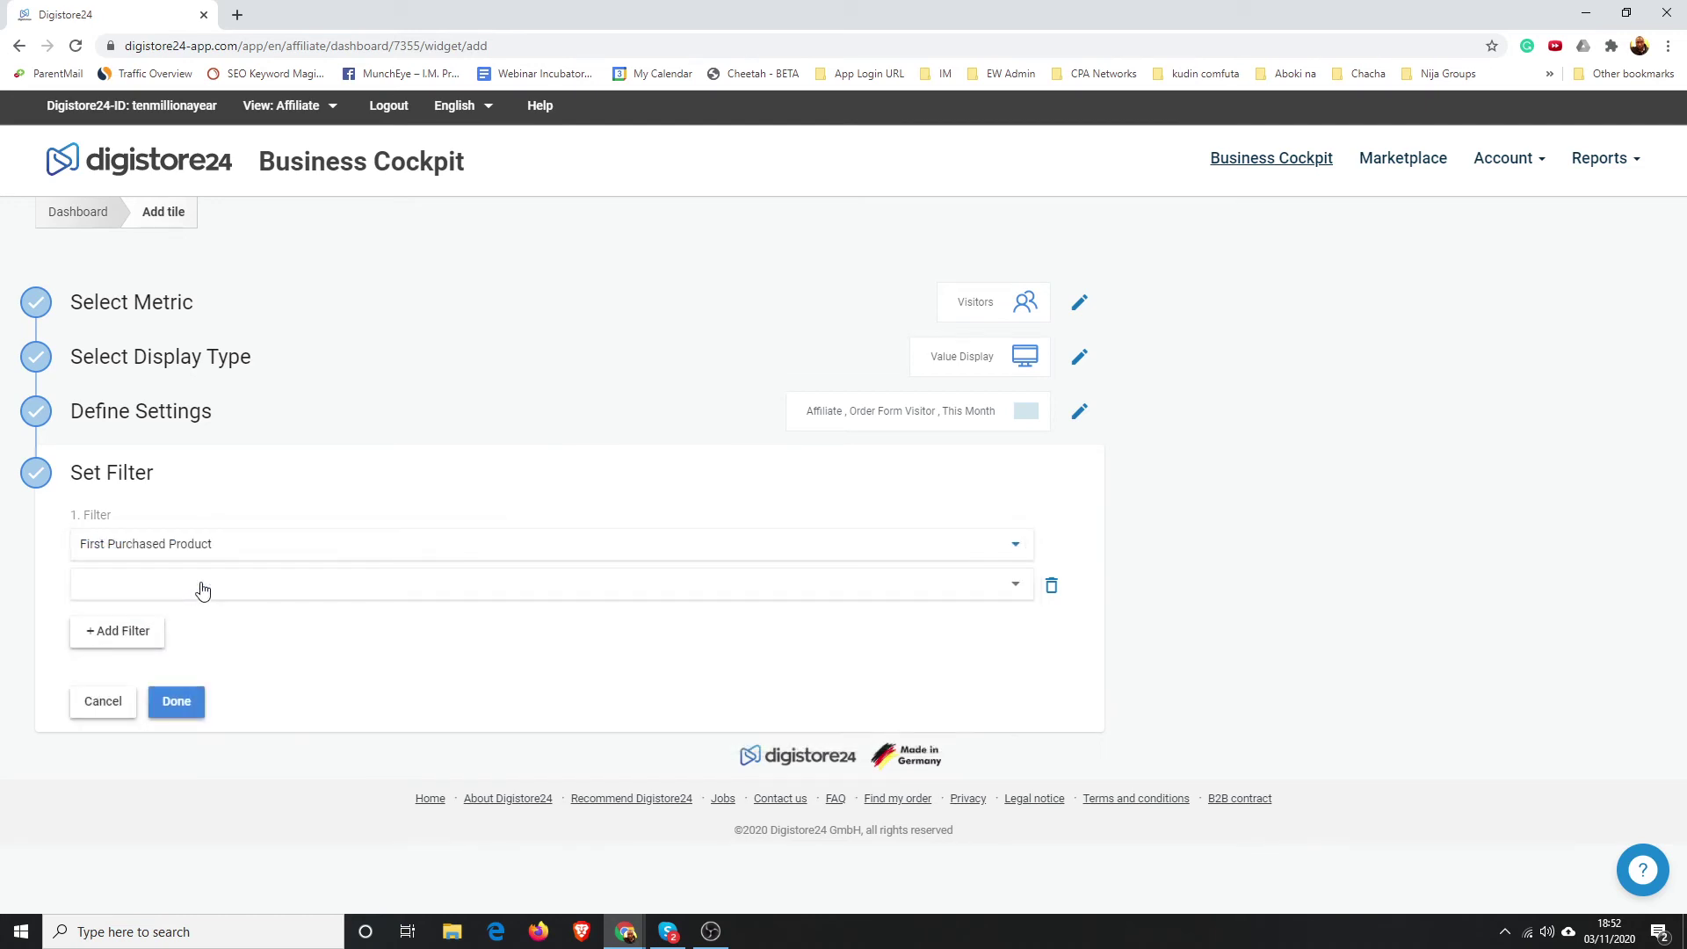
pyautogui.click(270, 550)
pyautogui.click(222, 505)
pyautogui.click(388, 588)
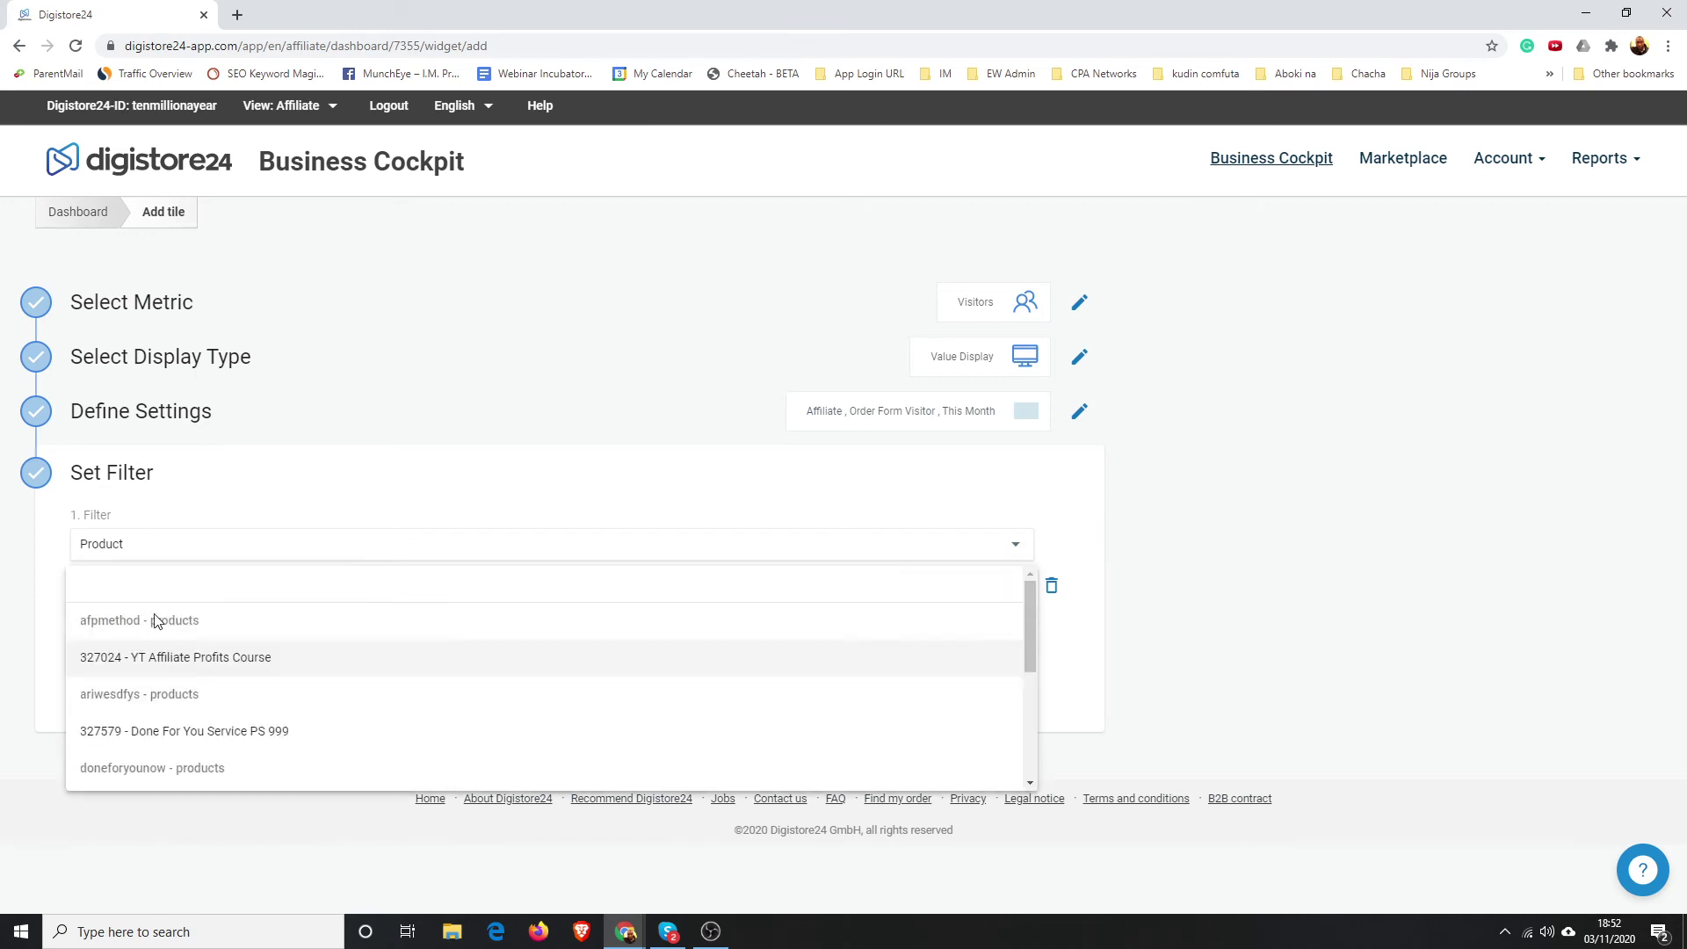
pyautogui.scroll(-1, 388, 712)
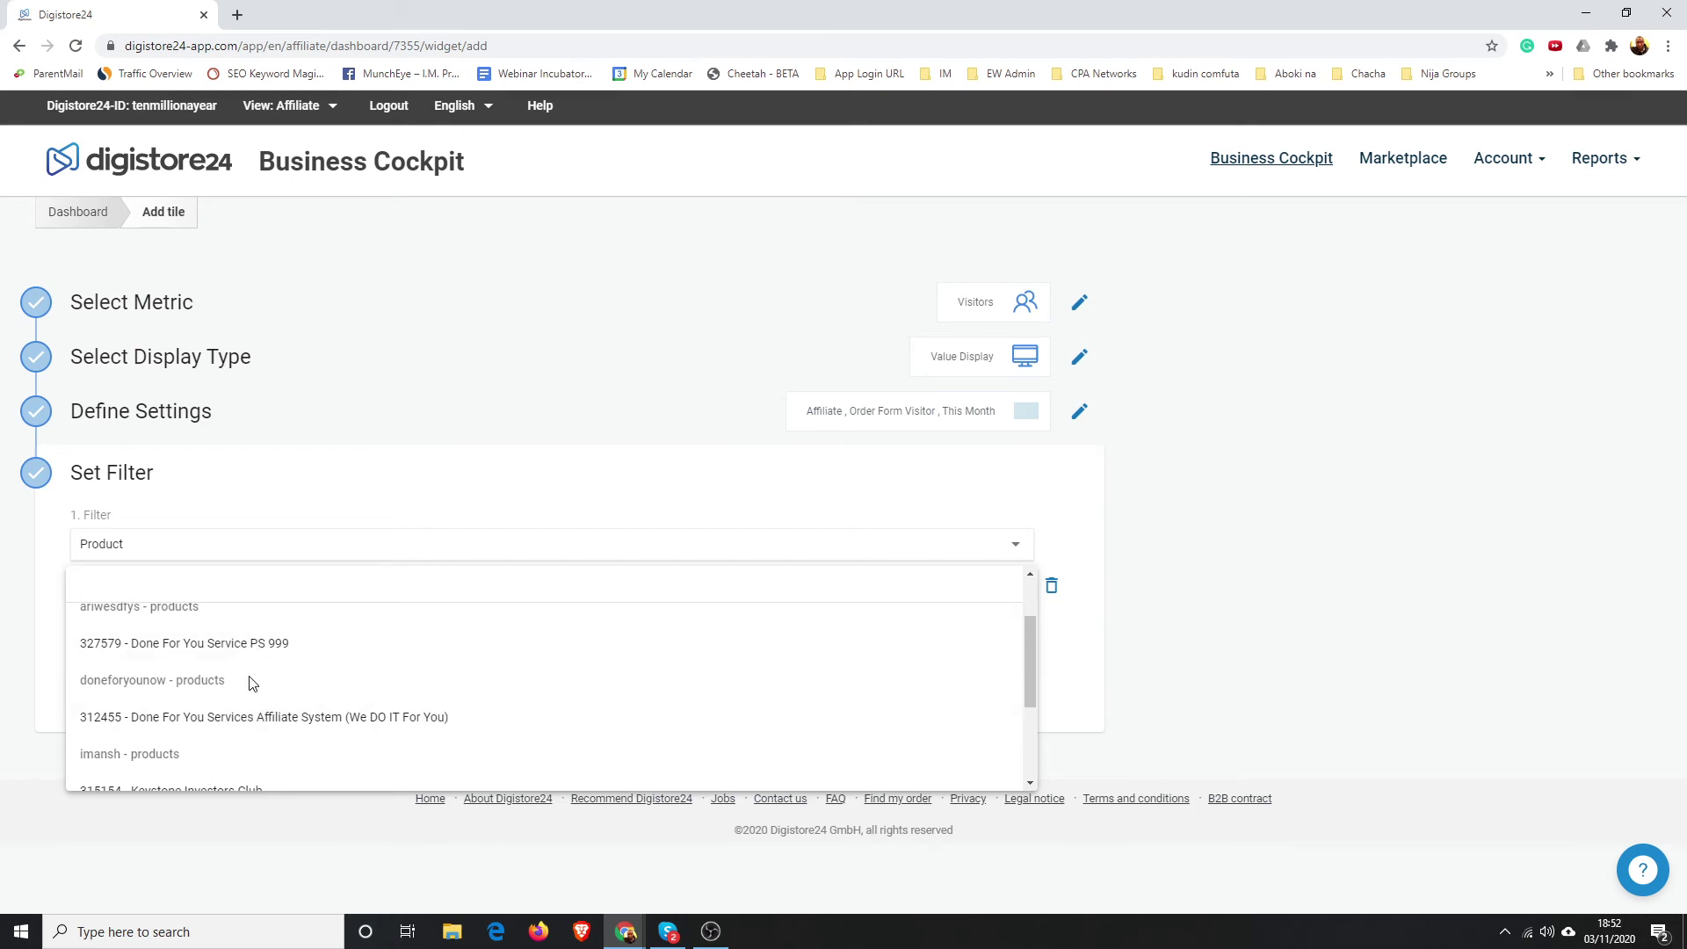
pyautogui.scroll(-3, 250, 658)
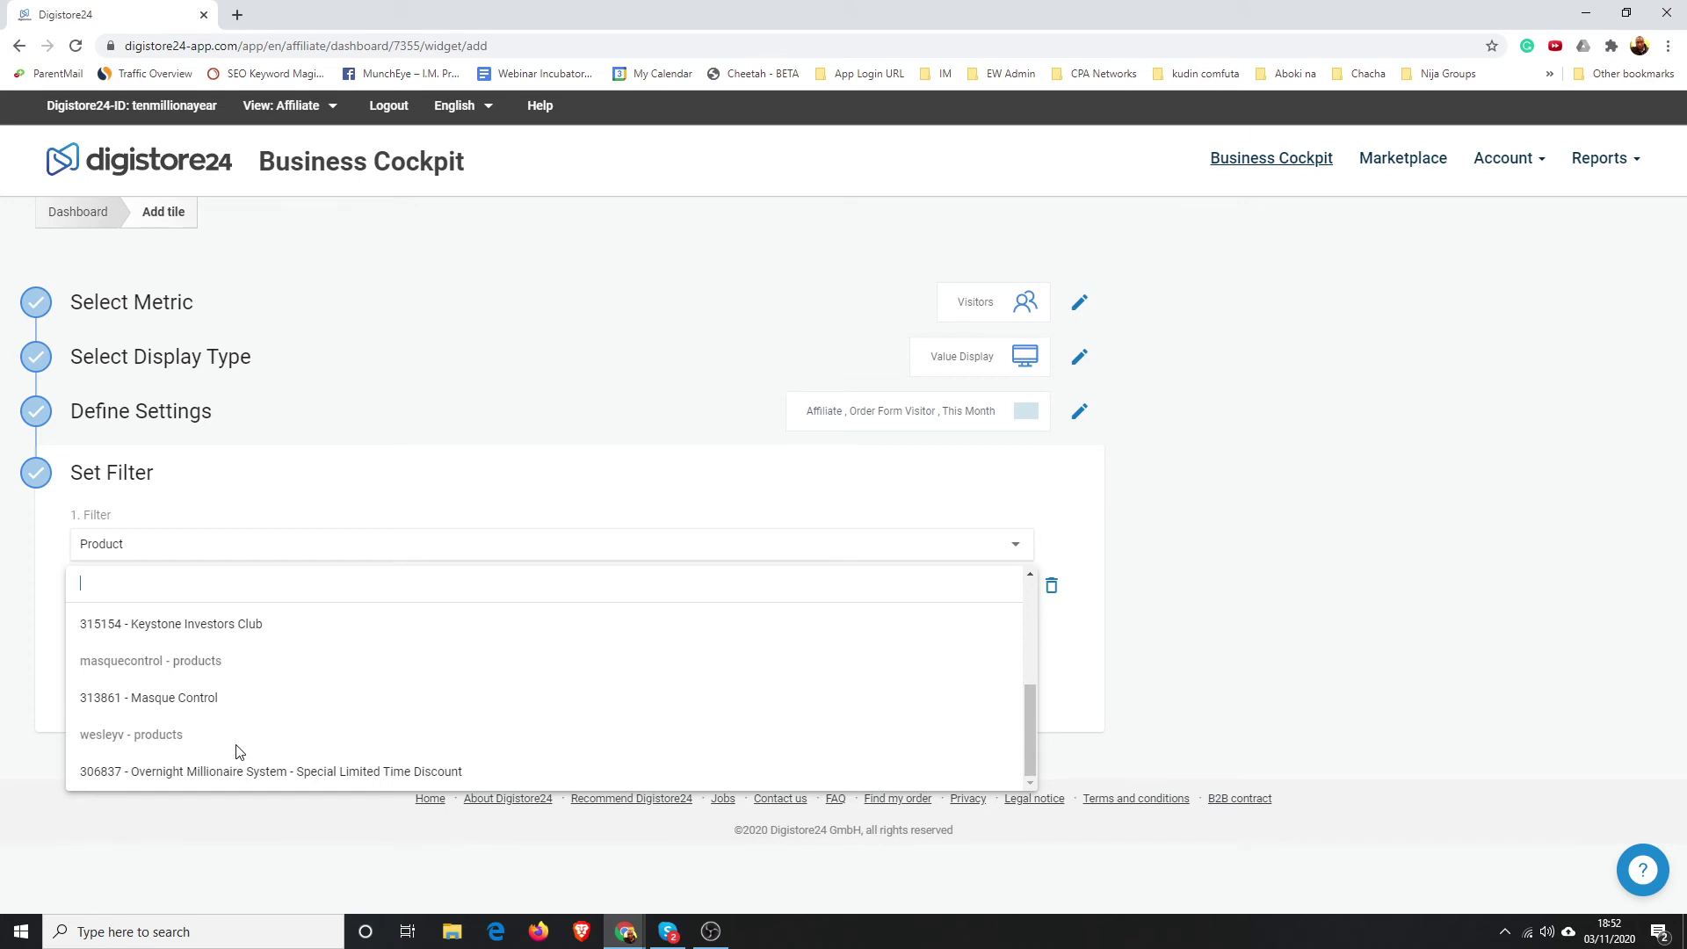
pyautogui.scroll(3, 273, 726)
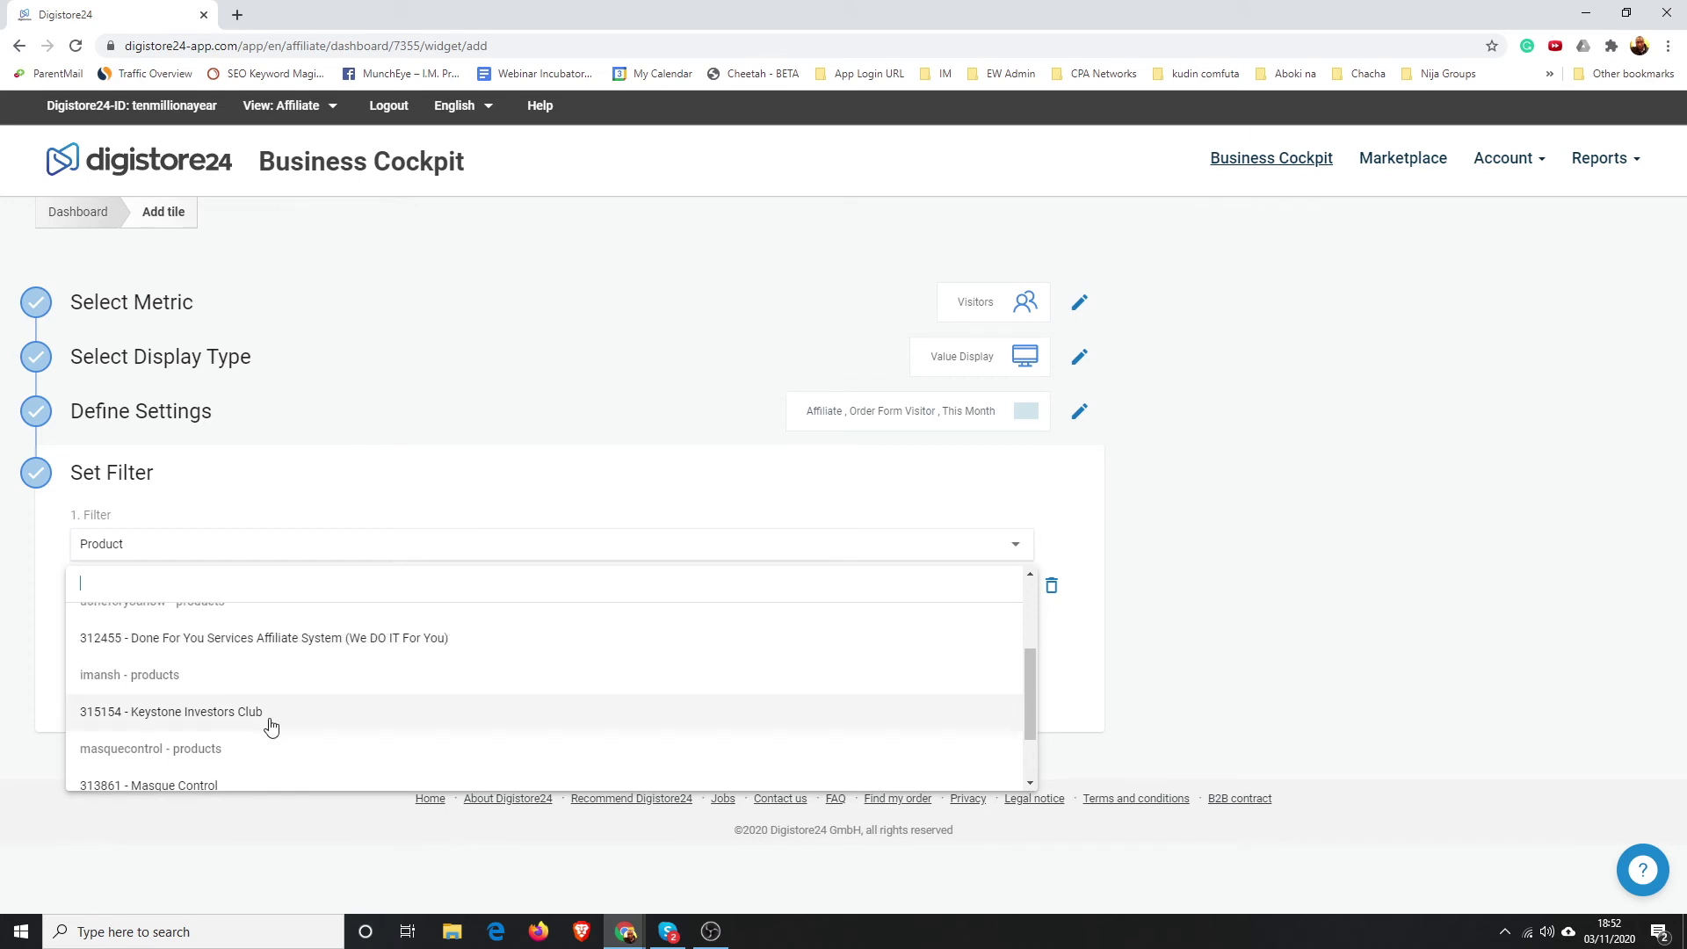
pyautogui.scroll(-1, 264, 723)
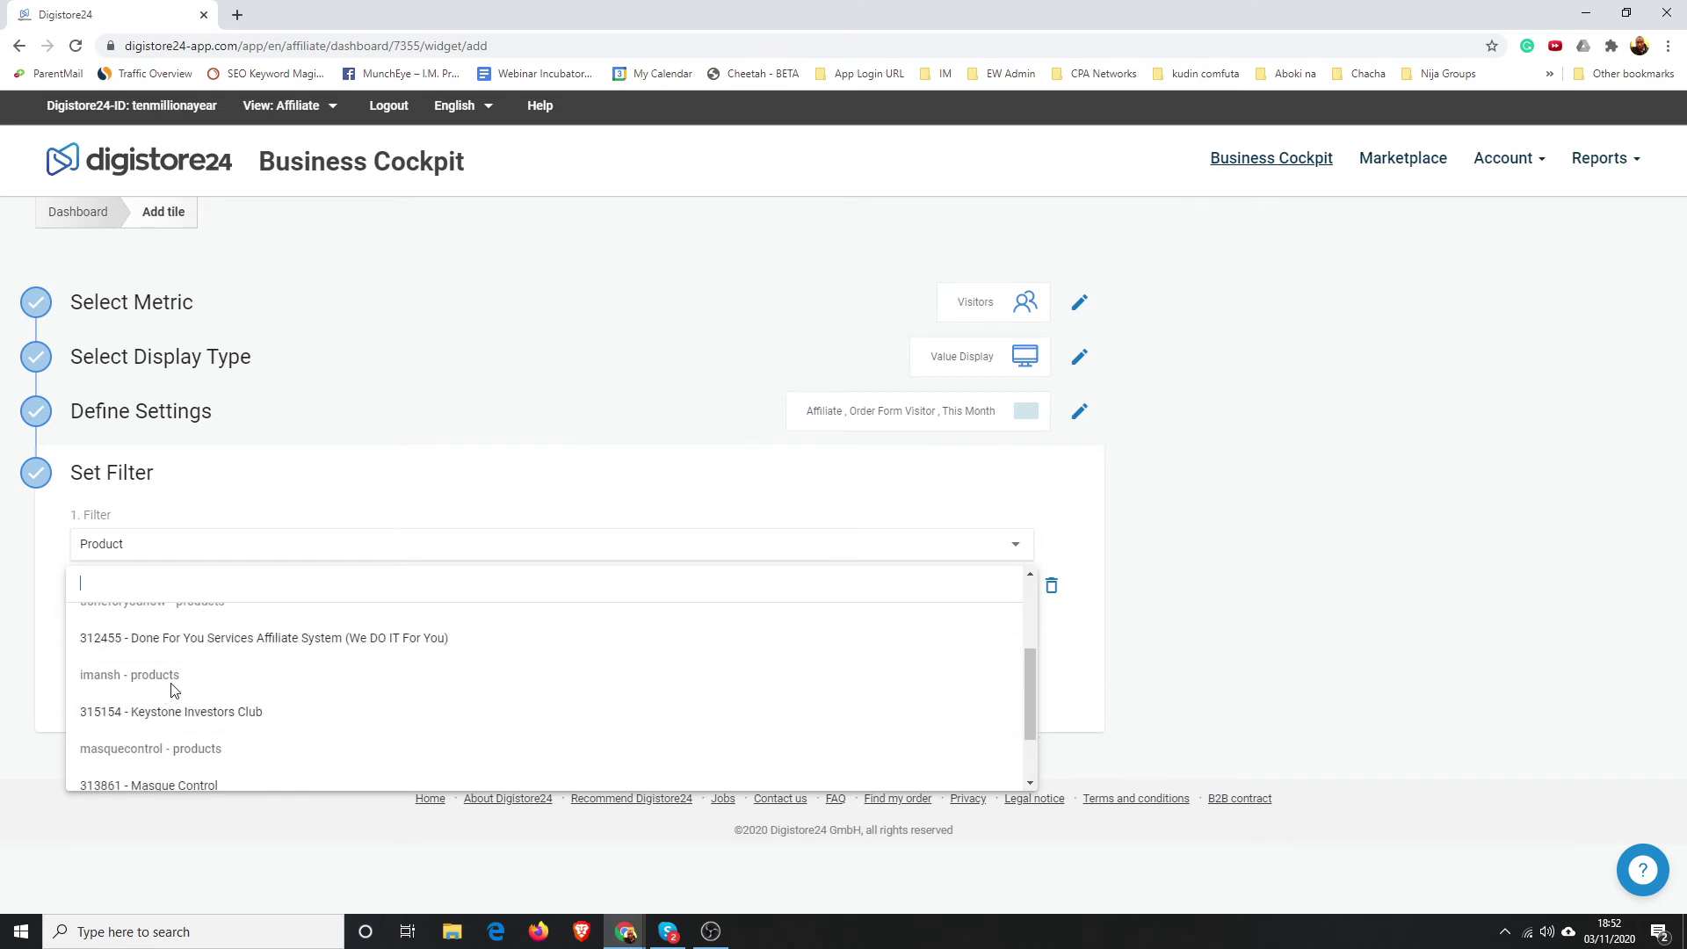
pyautogui.scroll(1, 280, 668)
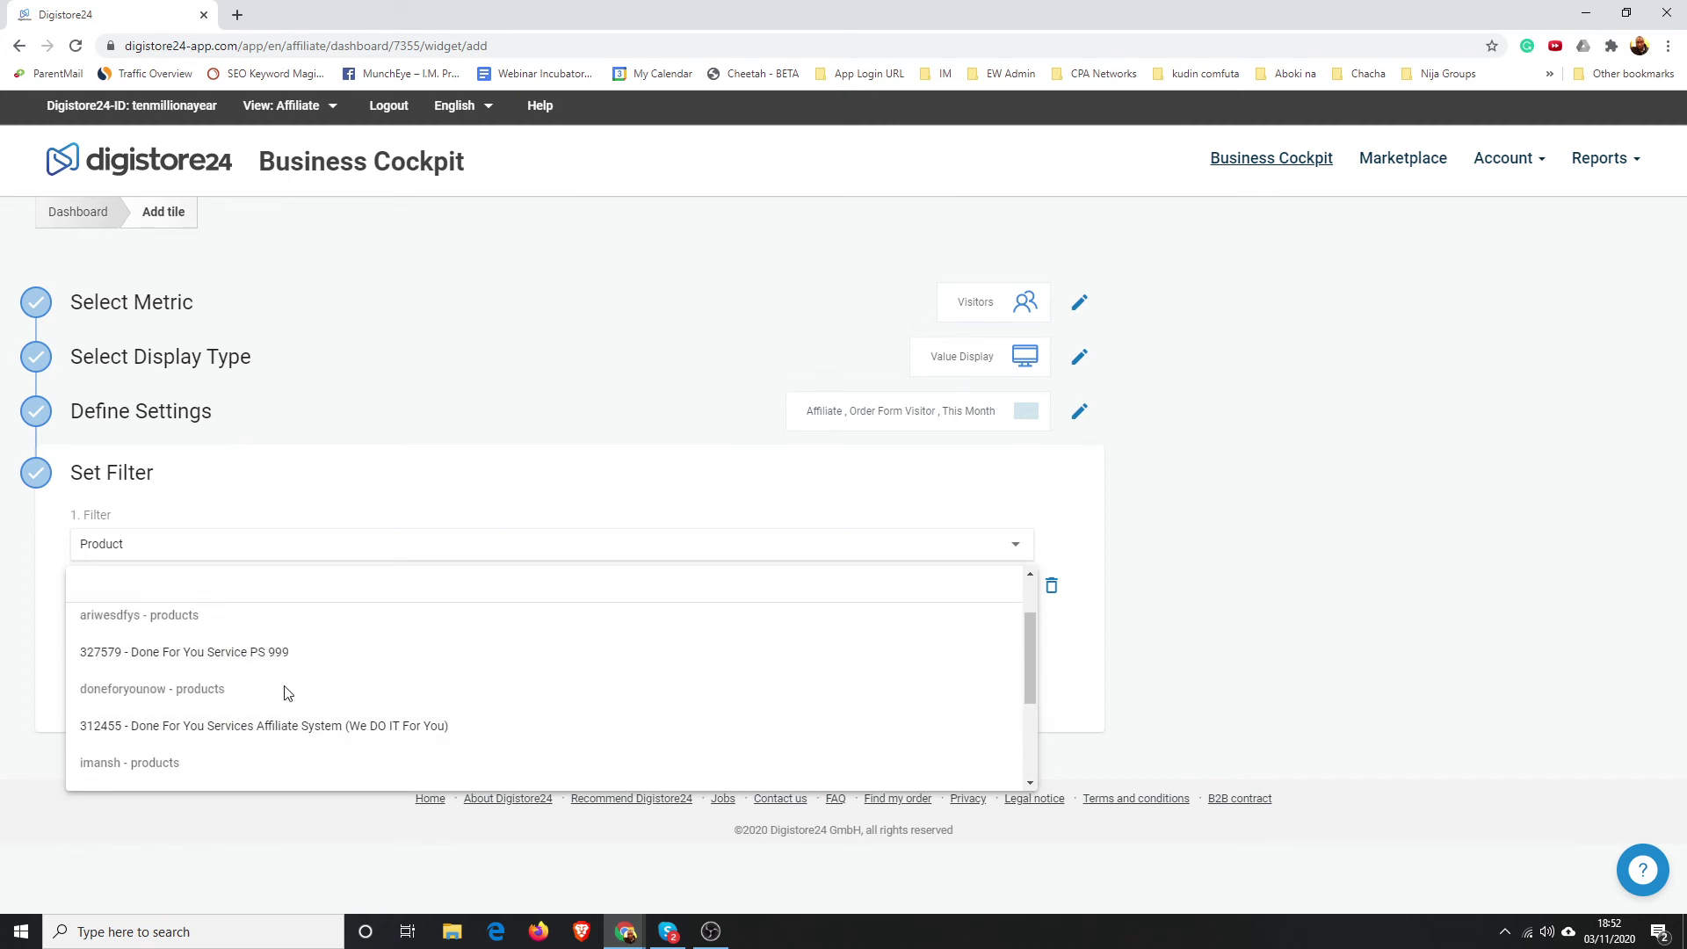
pyautogui.click(254, 728)
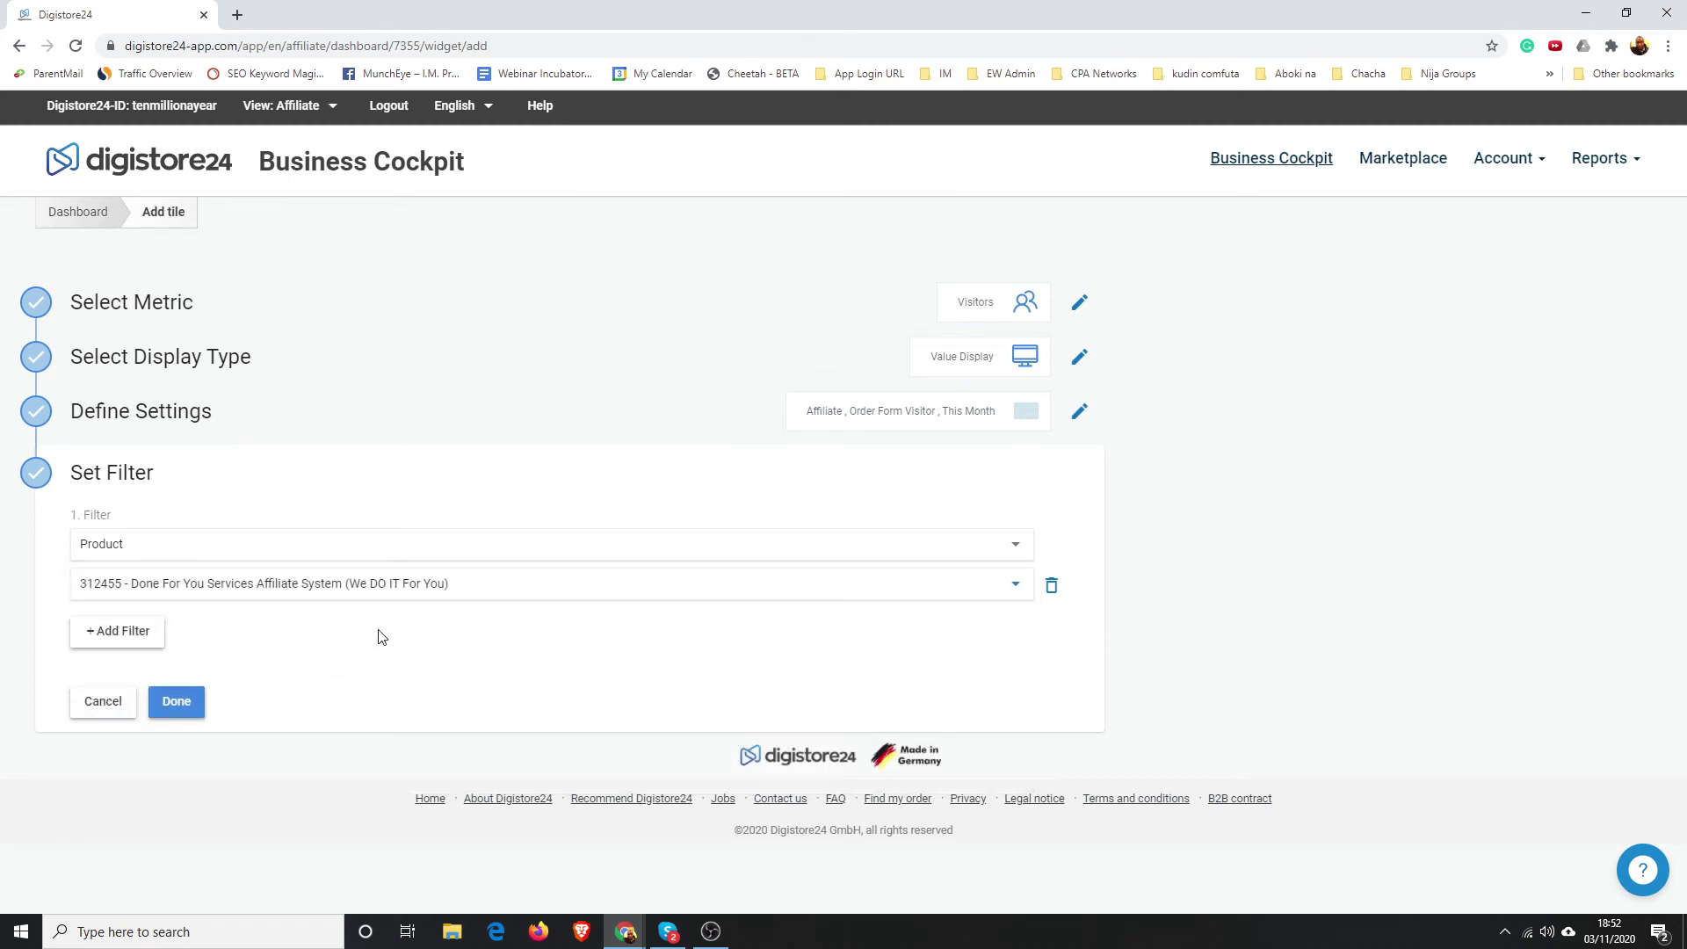
pyautogui.click(197, 708)
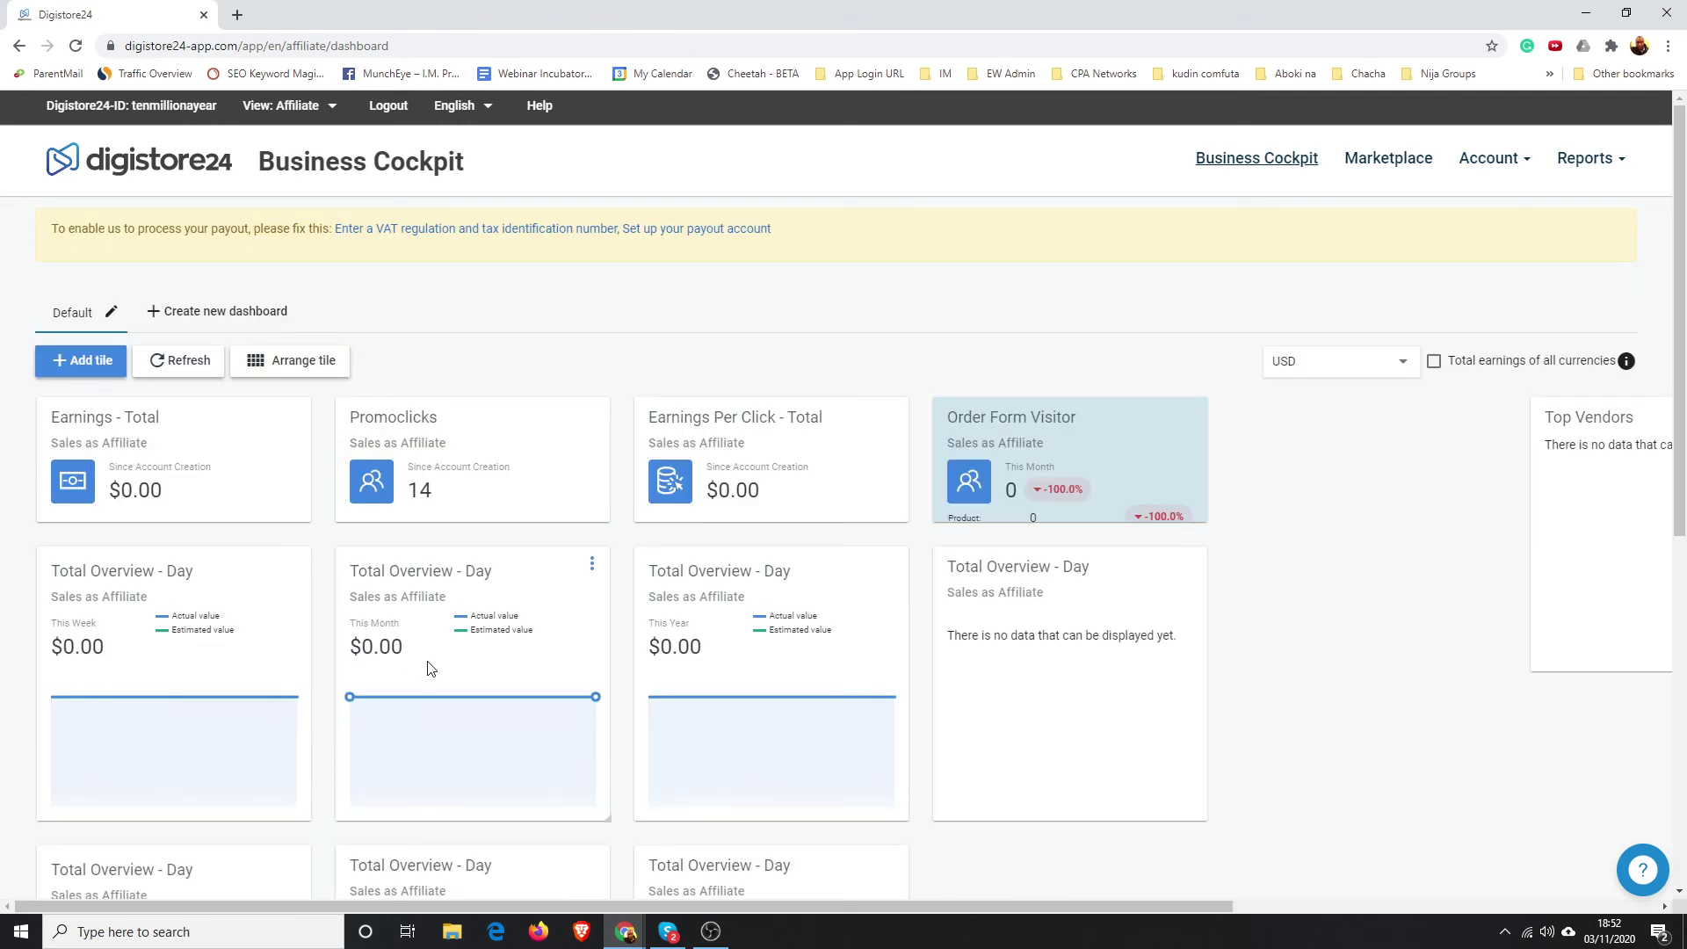
# Step: Move Total Overview - Day beside Order Form Visitor and stretch Order Form Visitor to full height
pyautogui.scroll(-1, 1037, 431)
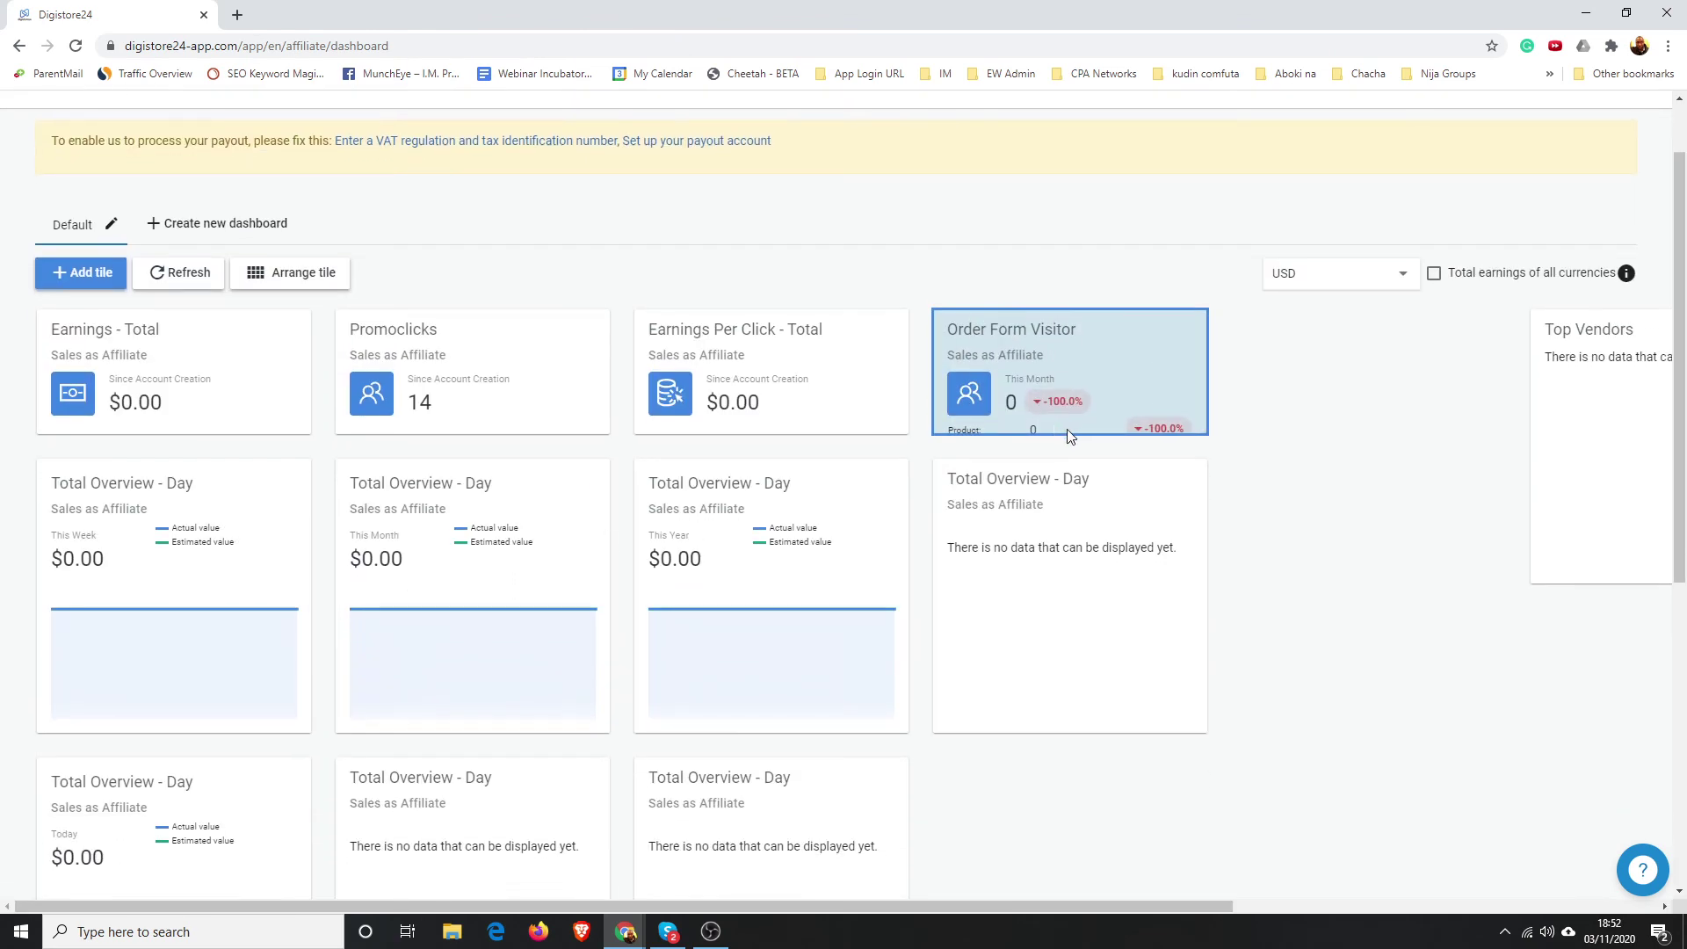
pyautogui.moveTo(1141, 501); pyautogui.dragTo(1454, 374)
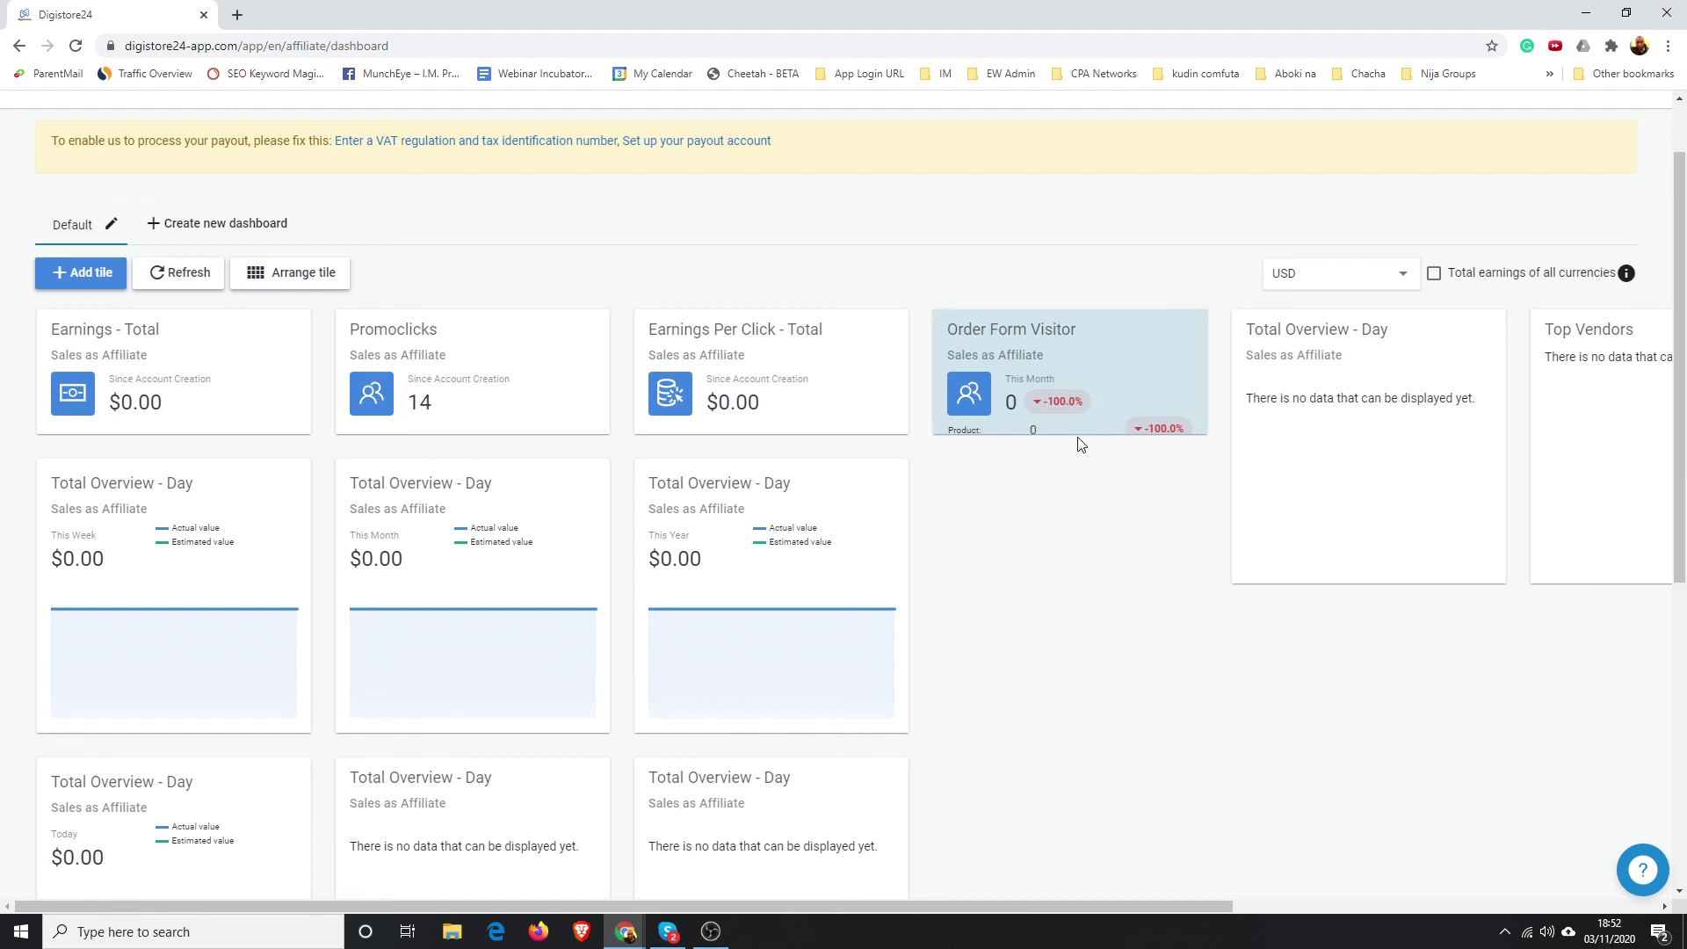
pyautogui.moveTo(1084, 435); pyautogui.dragTo(1111, 615)
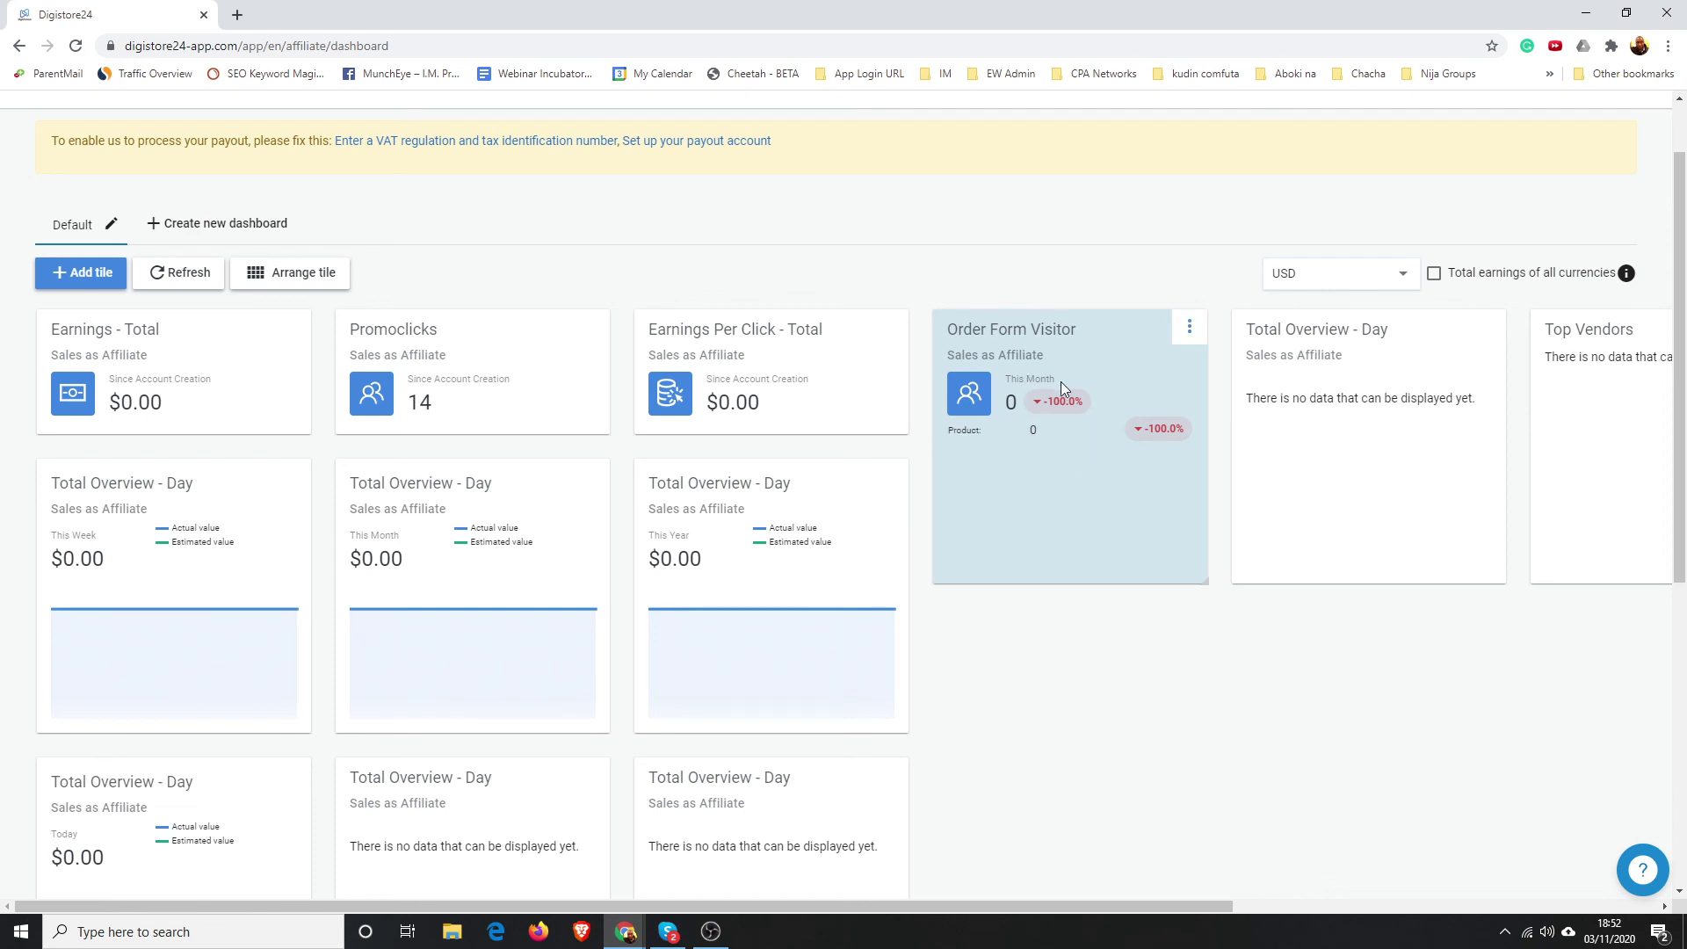
pyautogui.moveTo(1033, 400)
pyautogui.scroll(1, 1073, 520)
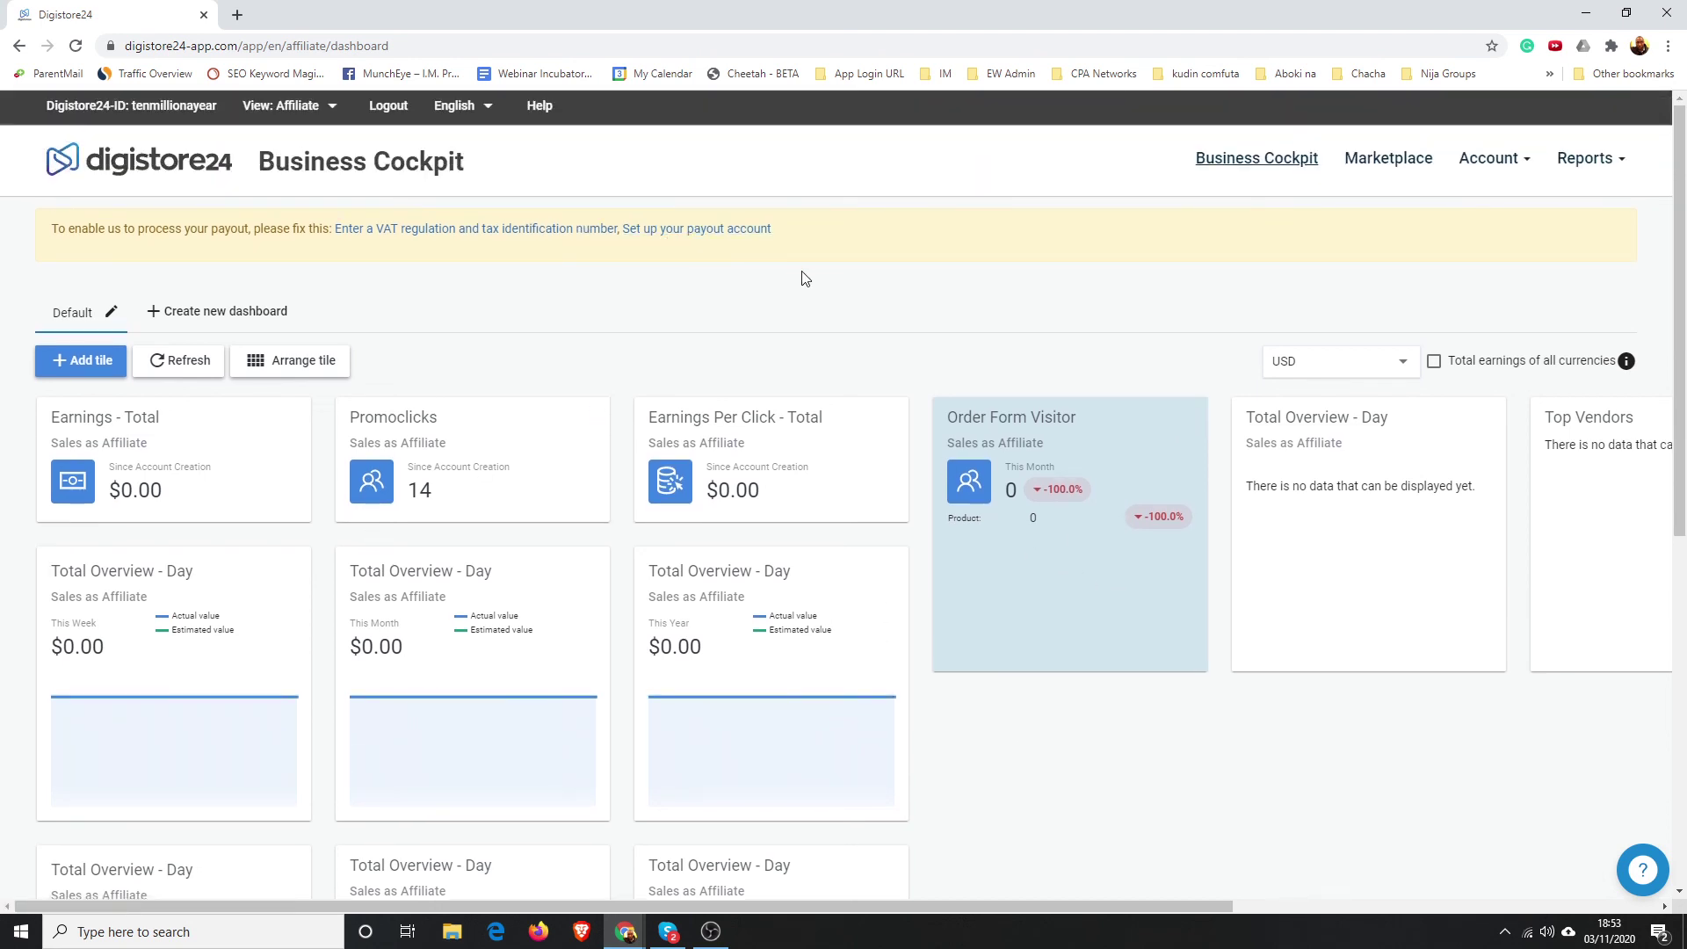